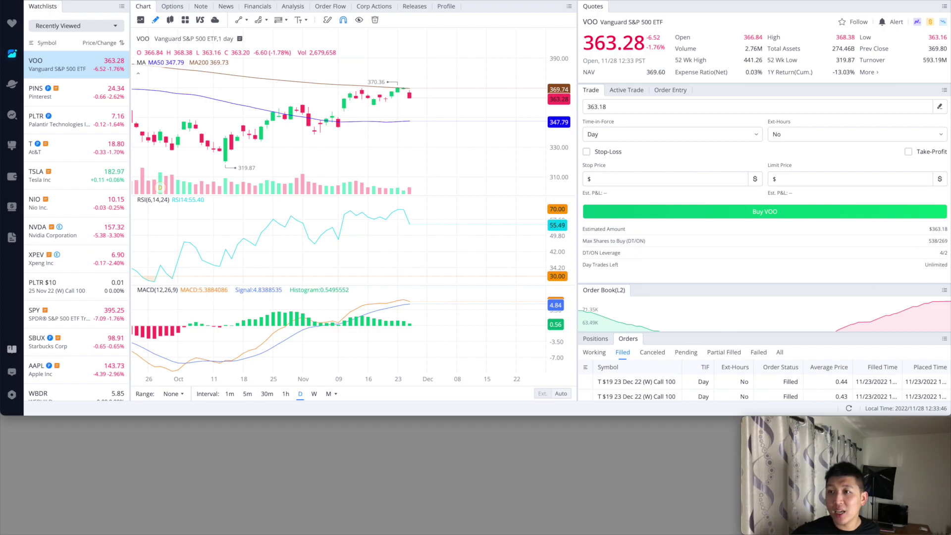
Bring the Excel tracker's PINS sheet, with $870.00 covered-call premium, over moomoo
key(super+Tab)
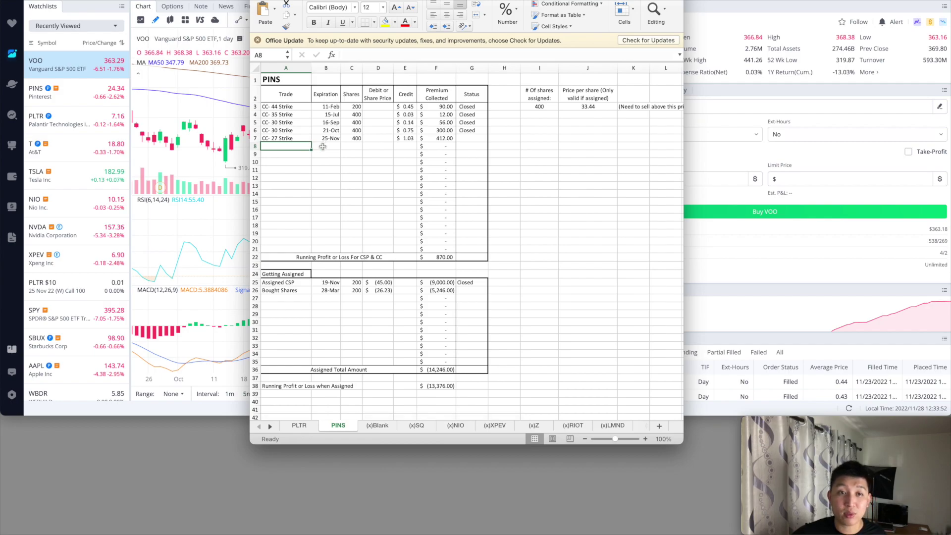
Set G7 of the PINS 27-strike covered call to Closed and move to the PLTR sheet
click(465, 139)
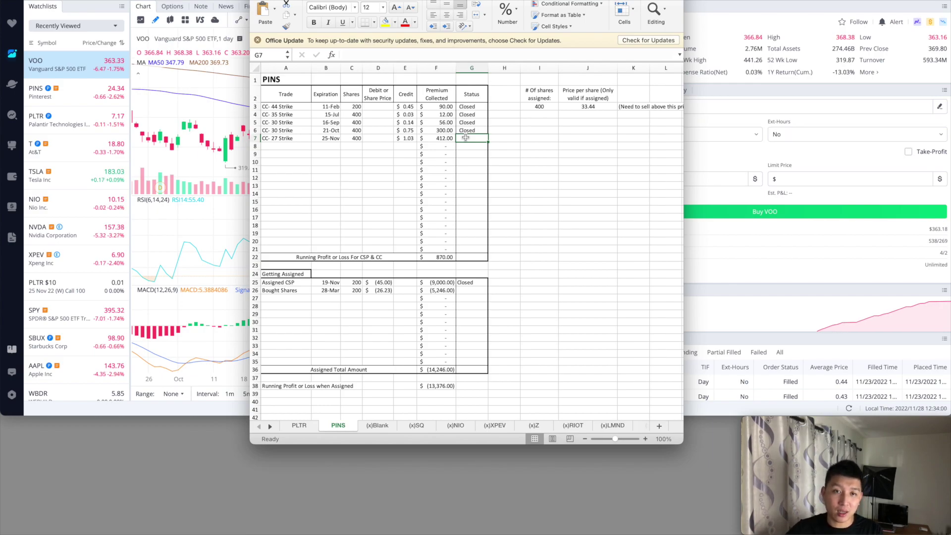
text(Closed)
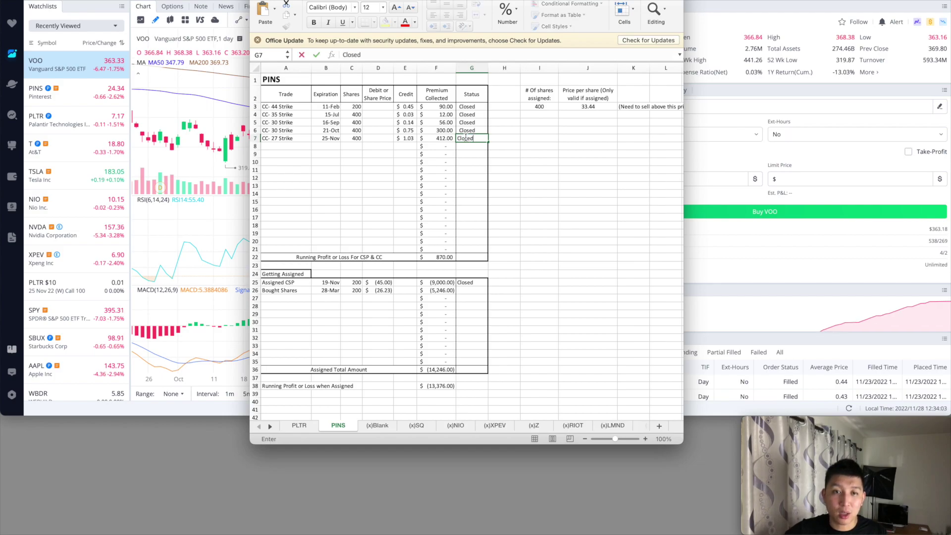
click(529, 160)
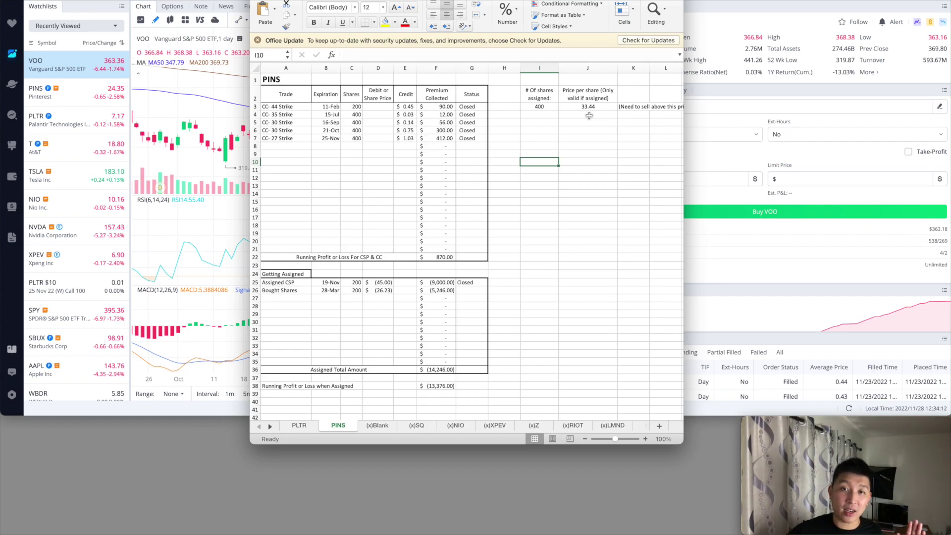
click(305, 426)
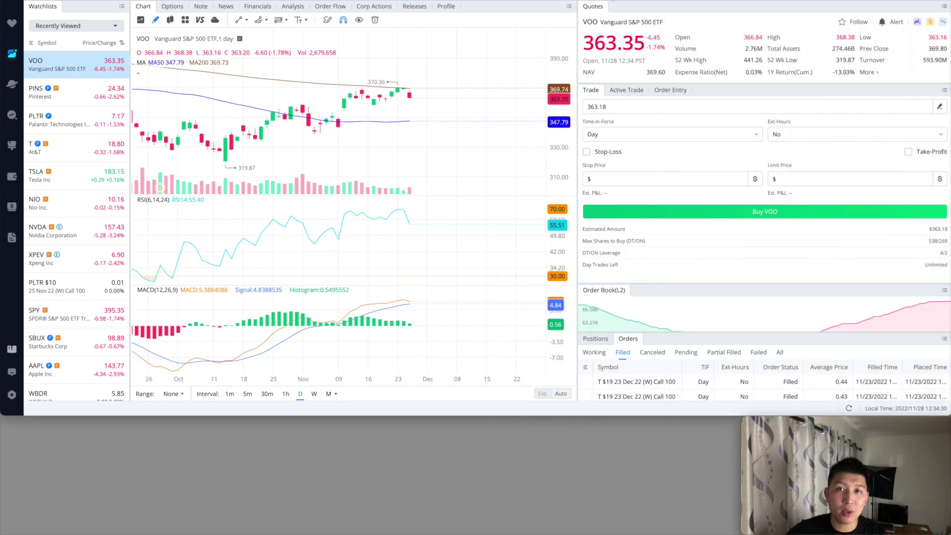
Load Palantir from symbol history and expand its 16 Dec 22 options expiry
click(619, 1)
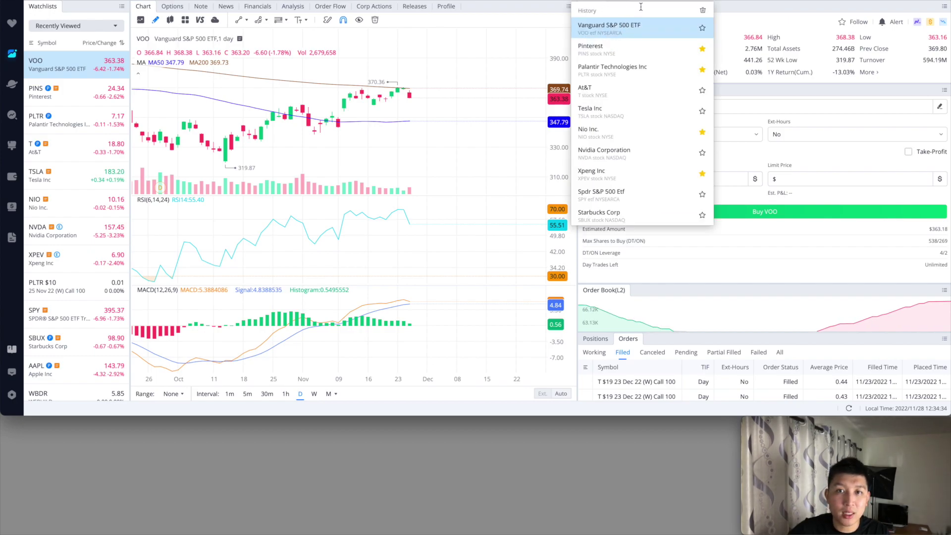
click(644, 70)
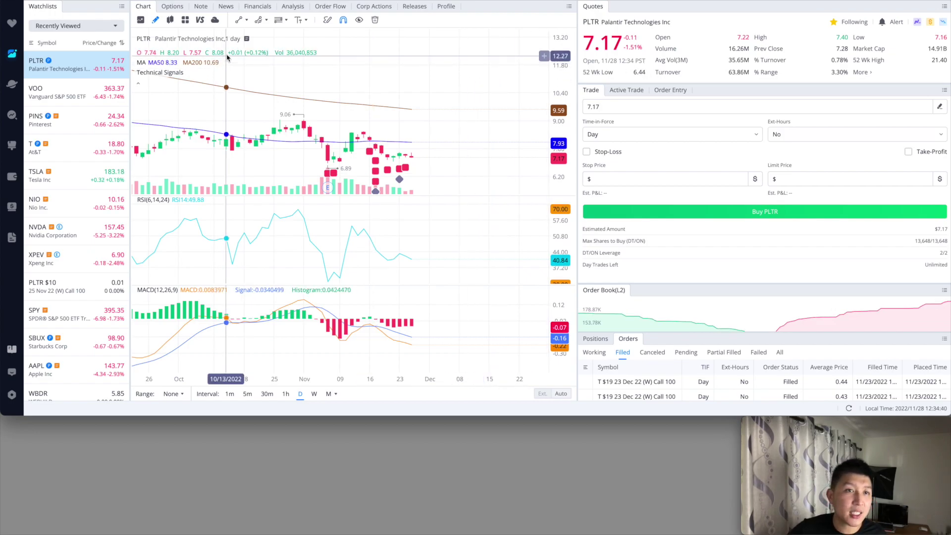
click(173, 11)
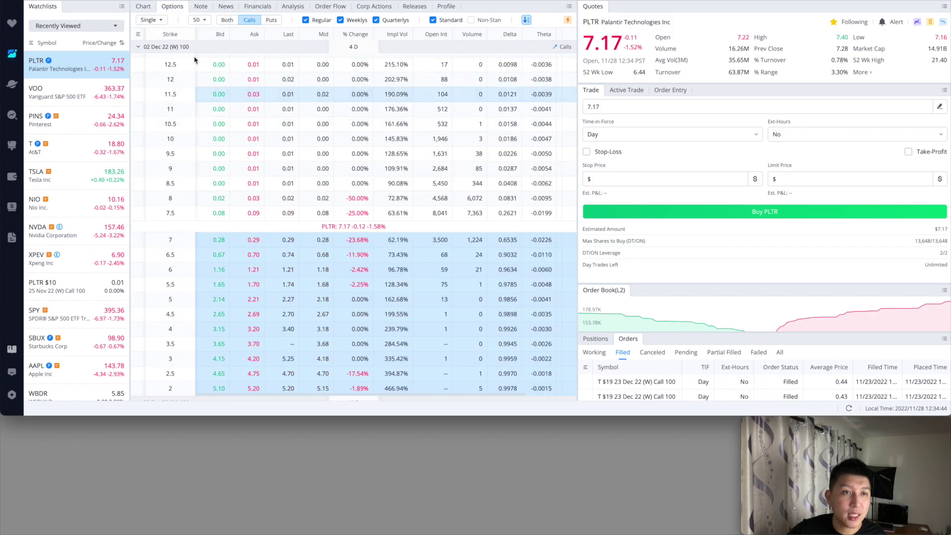
click(138, 47)
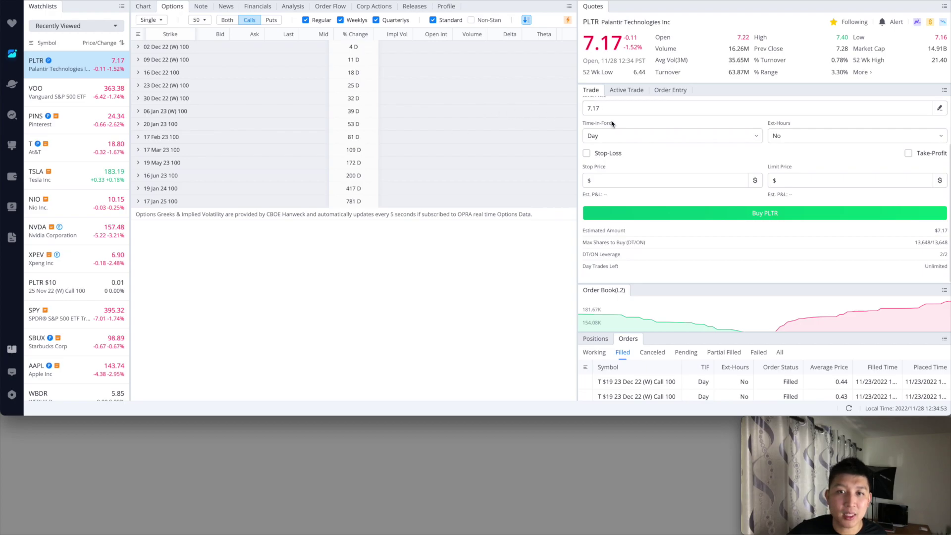
click(141, 73)
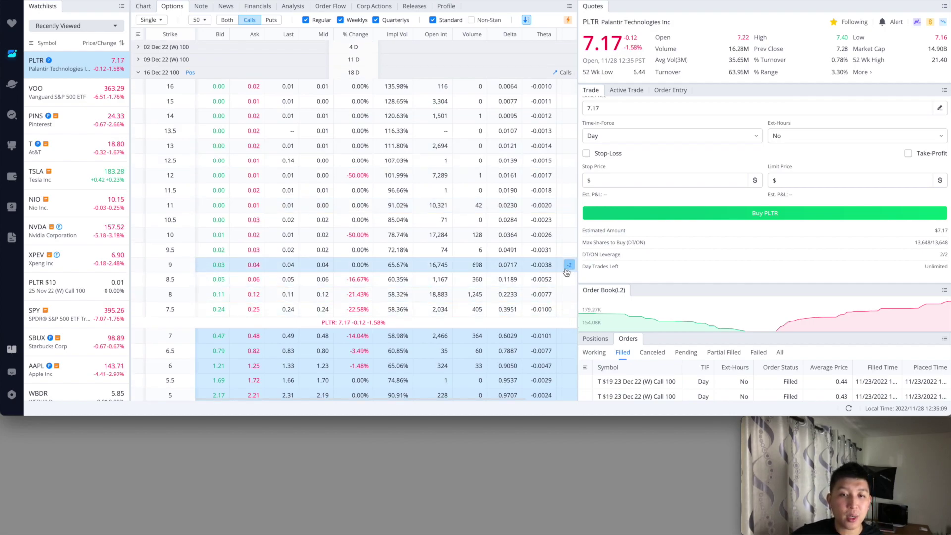
Buy back 2 PLTR $9 16 Dec 22 calls at a 0.04 limit
click(561, 270)
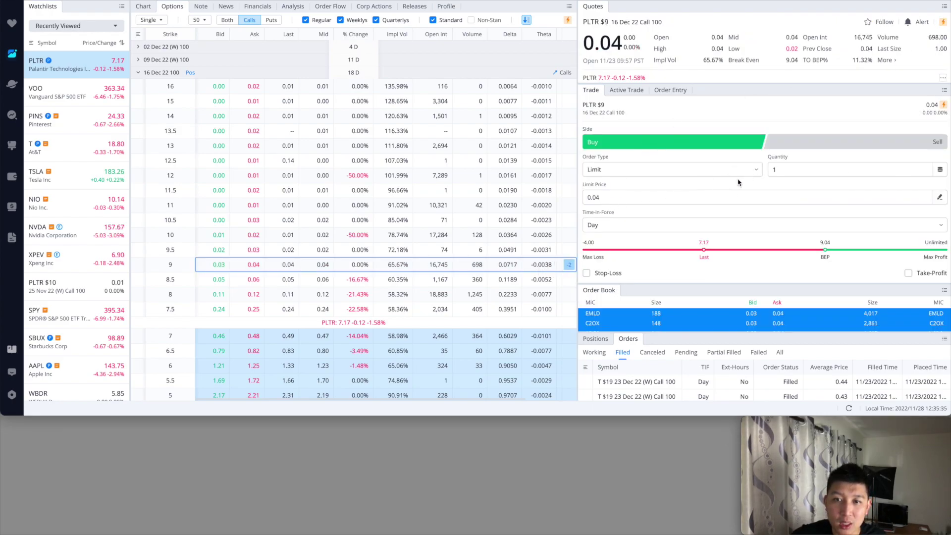
click(800, 169)
key(BackSpace)
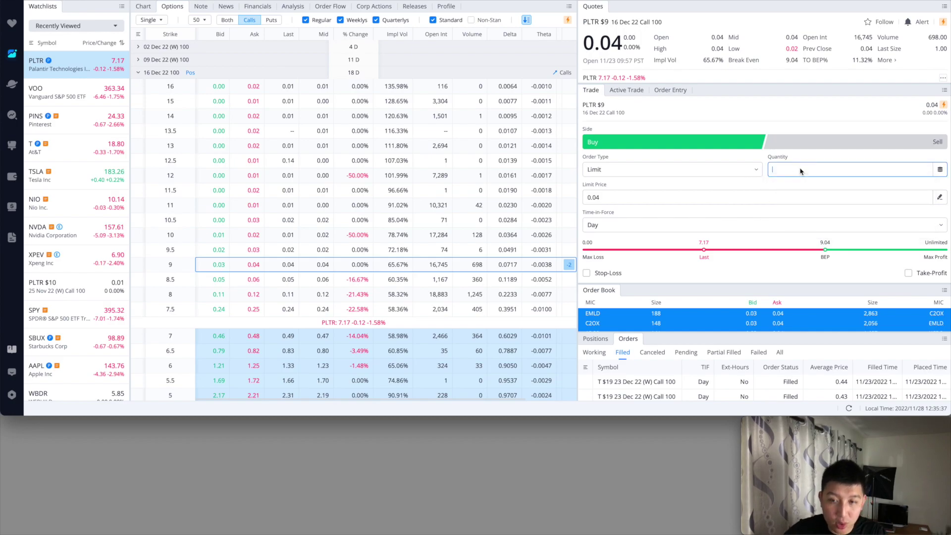
text(2)
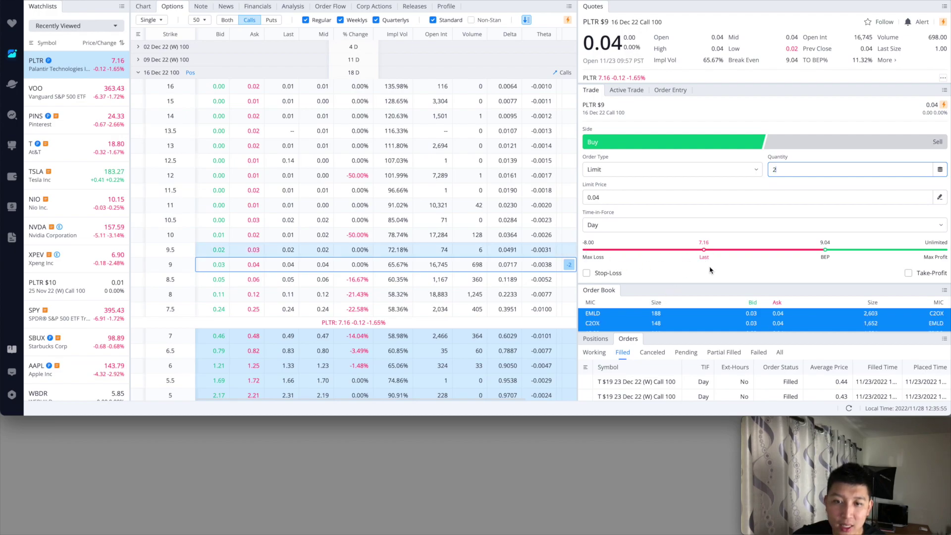
scroll(710, 270, down, 2)
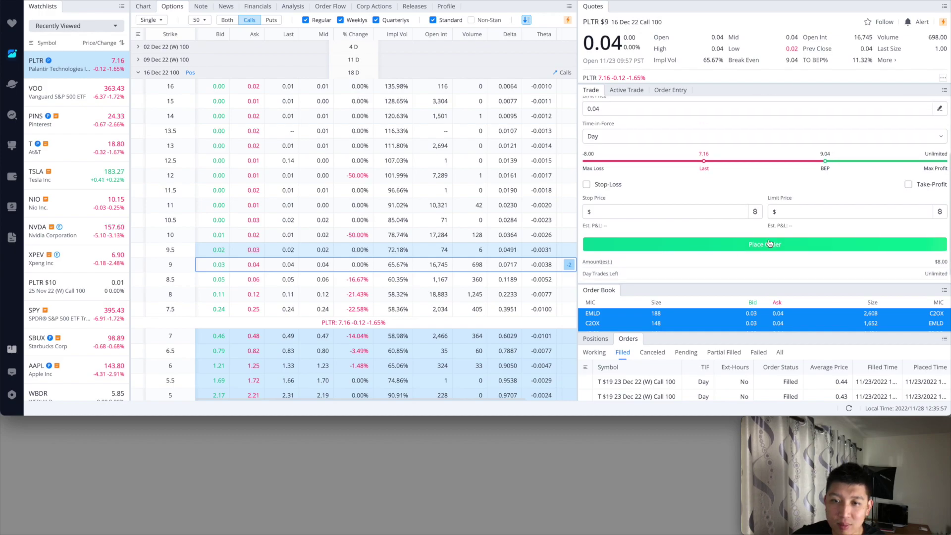
click(770, 244)
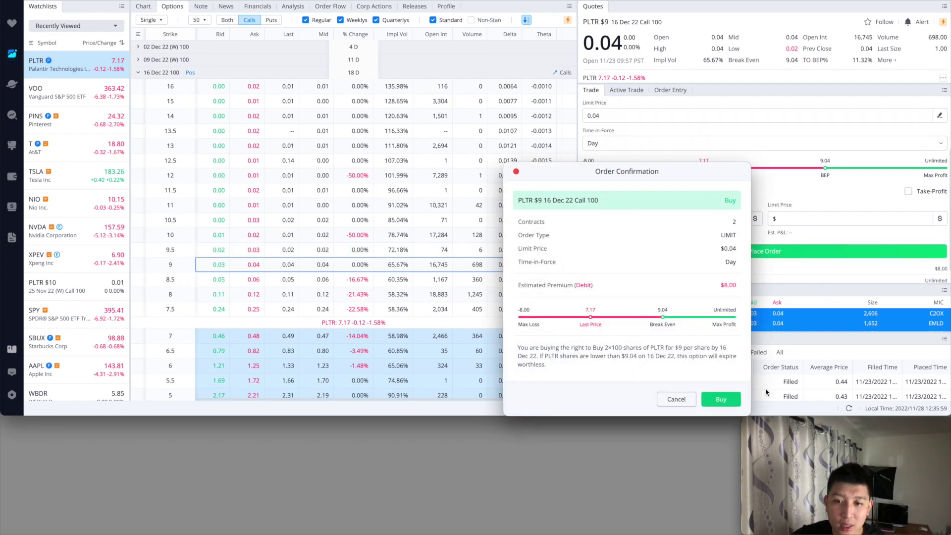
click(719, 399)
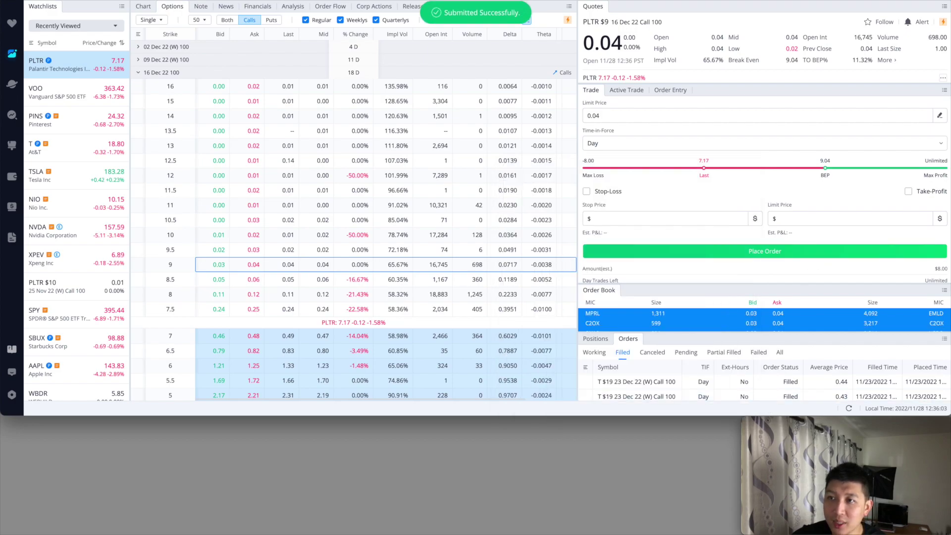
key(super+Tab)
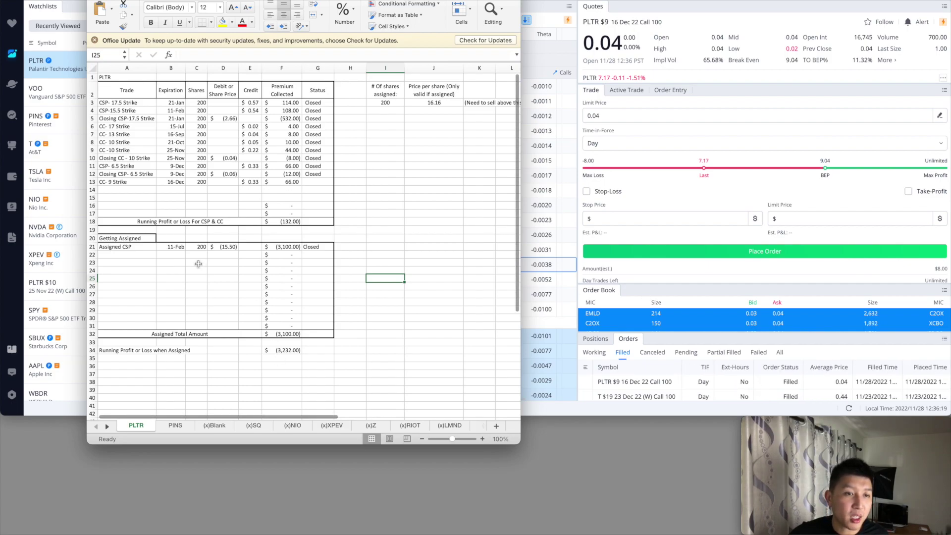
Log row 14 as Closing CC - 9 Strike, 16-Dec, 200 shares, -0.04 debit, Closed
click(130, 190)
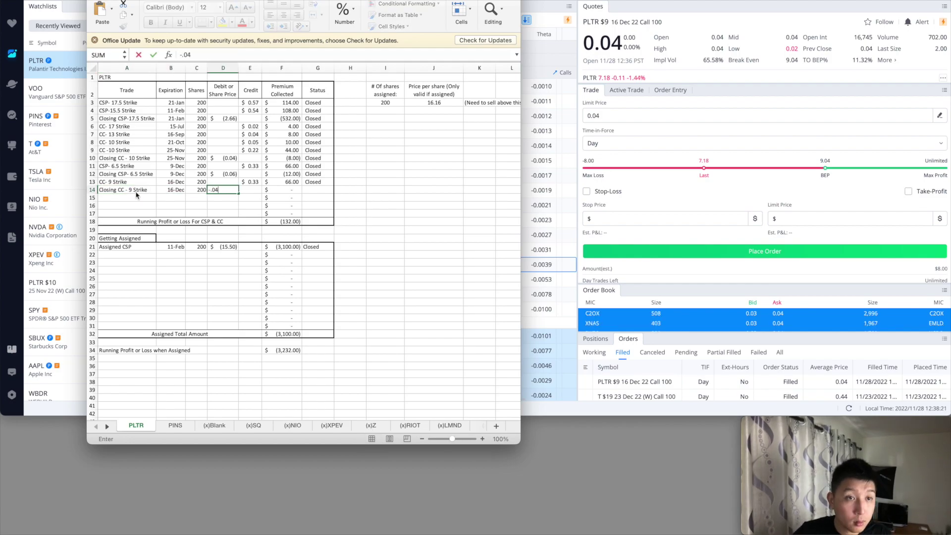
click(317, 190)
text(Closed)
key(Return)
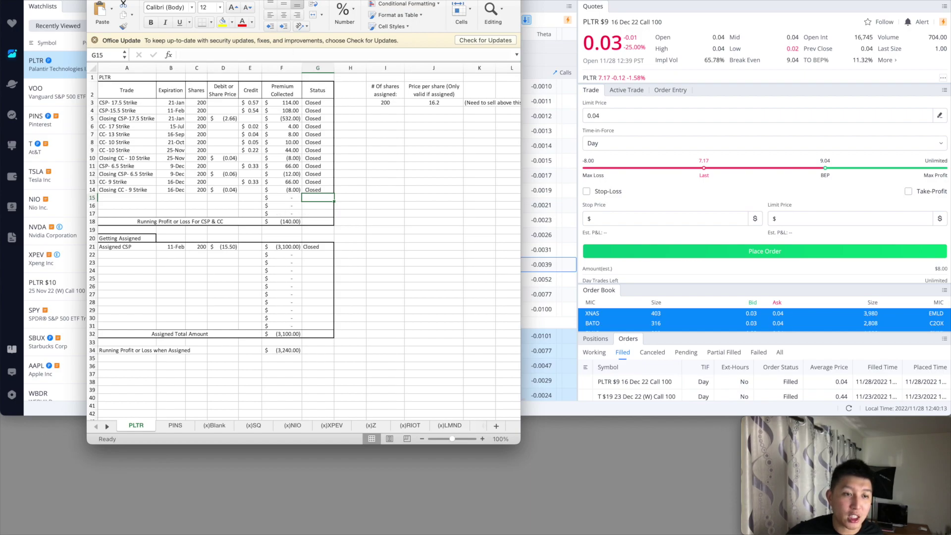
key(super+Tab)
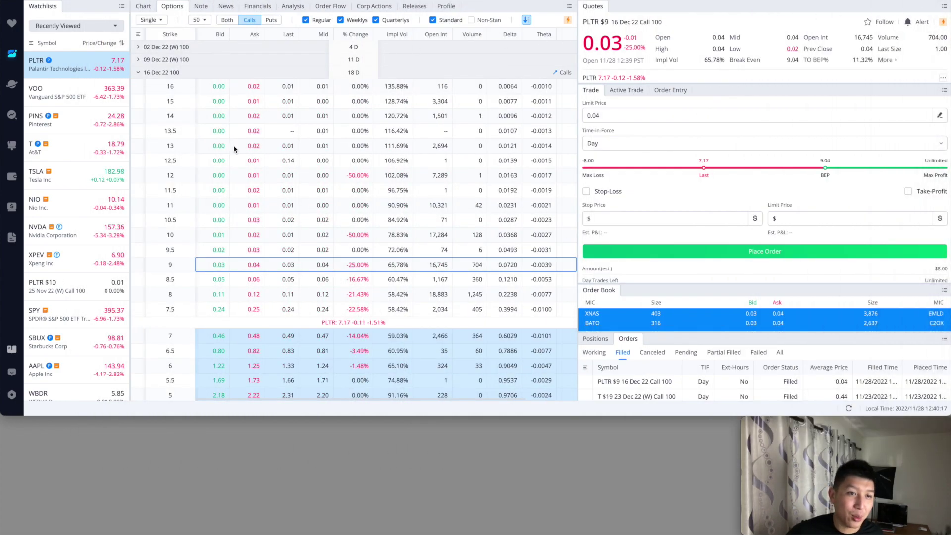
Collapse 16 Dec 22 and select the PLTR $7.5 23 Dec 22 weekly call
click(139, 72)
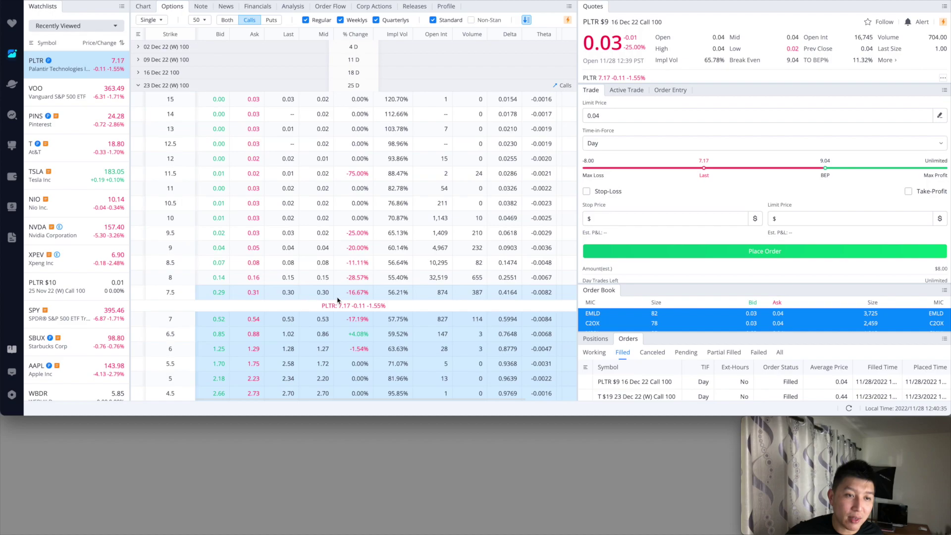
click(558, 296)
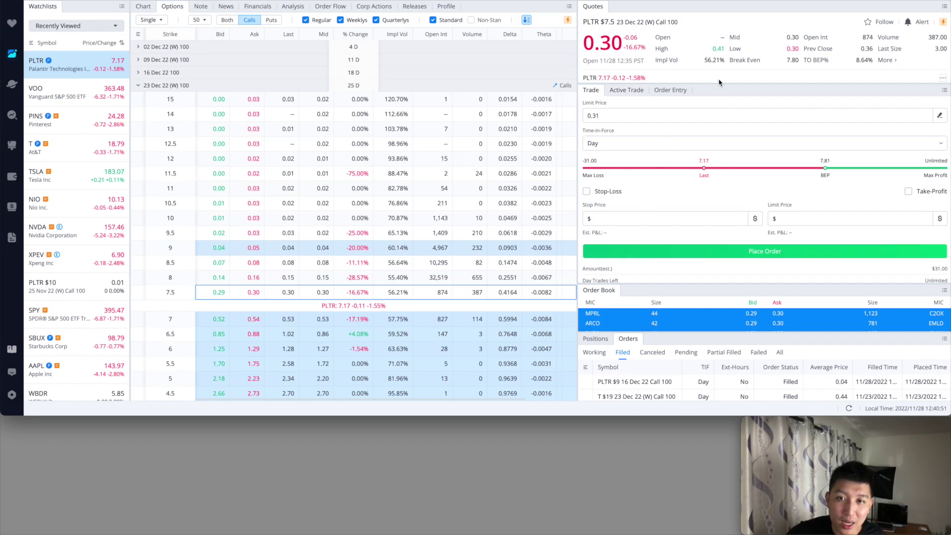
scroll(698, 177, up, 3)
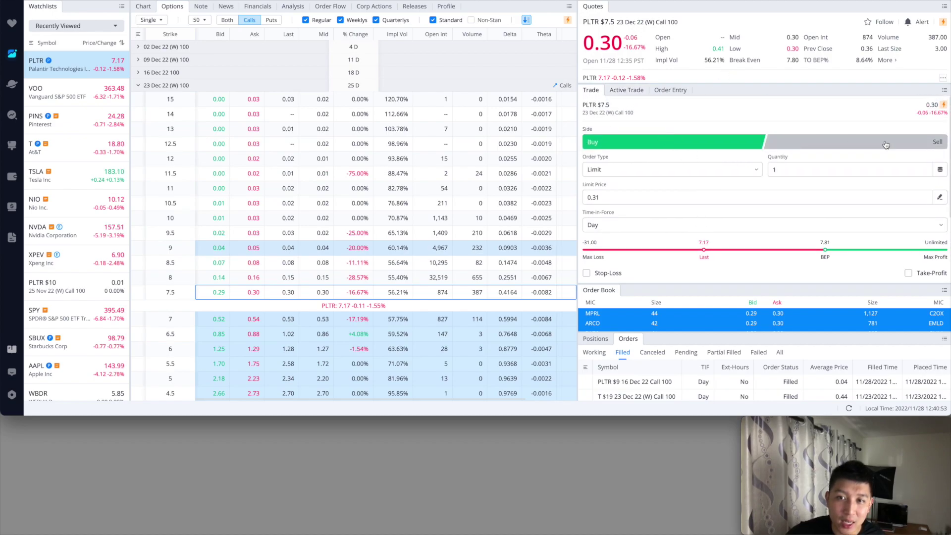
Set the ticket to Sell 2 contracts at a 0.30 limit price
click(886, 144)
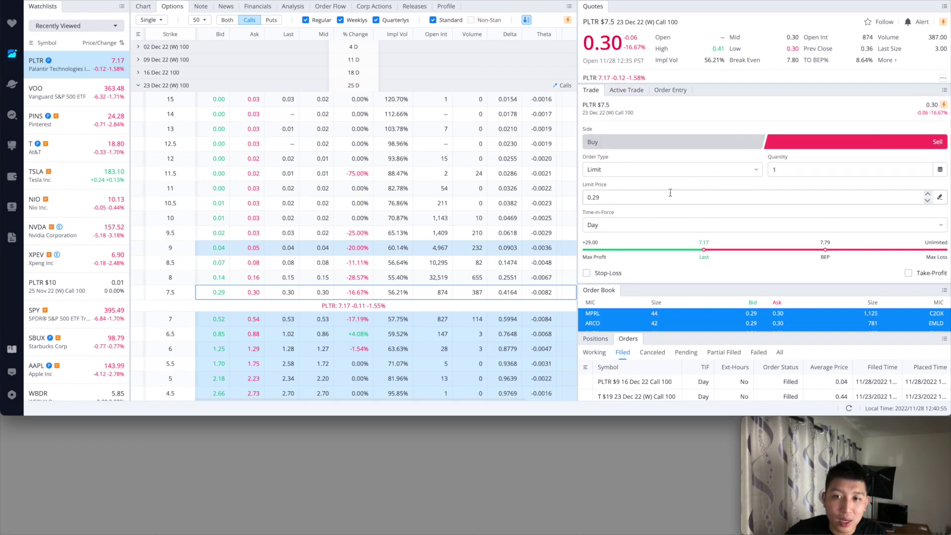
click(796, 171)
click(783, 169)
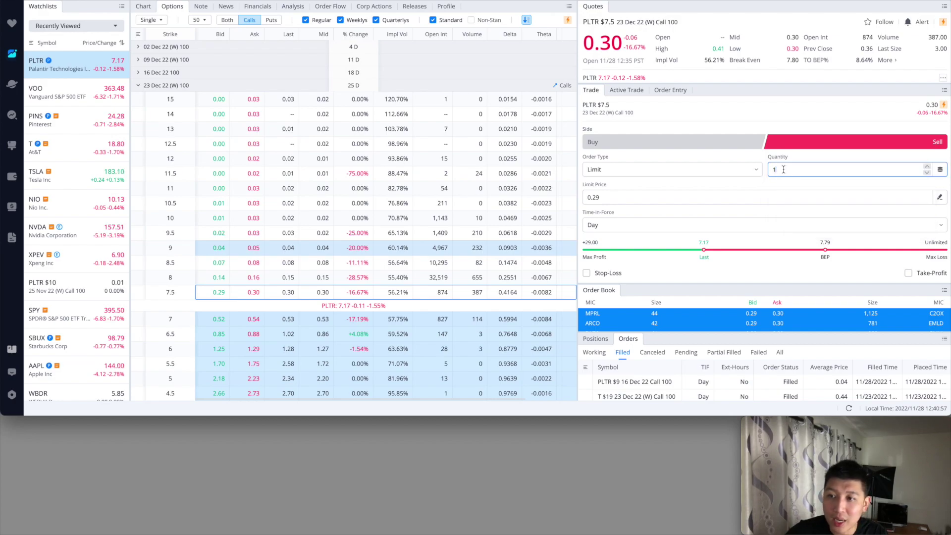
key(BackSpace)
text(2)
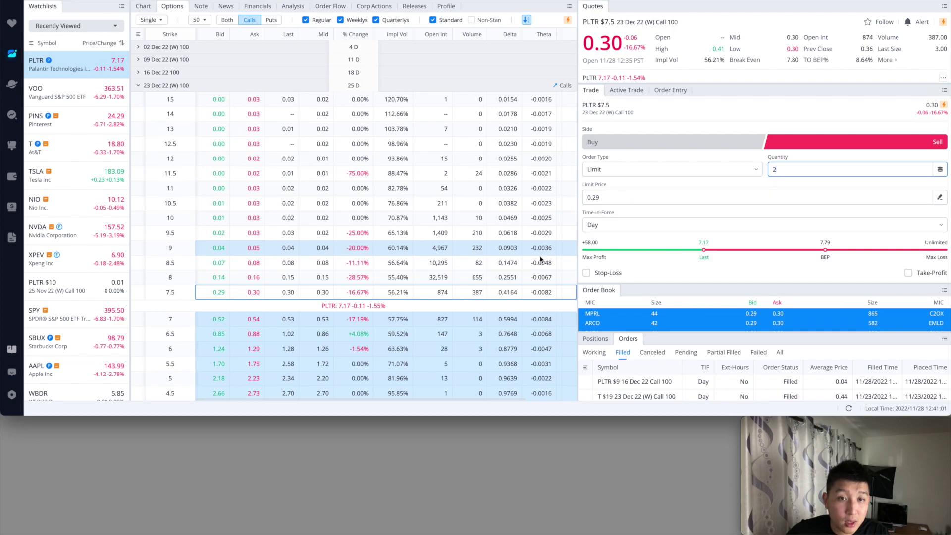
click(619, 196)
key(BackSpace)
key(BackSpace)
key(BackSpace)
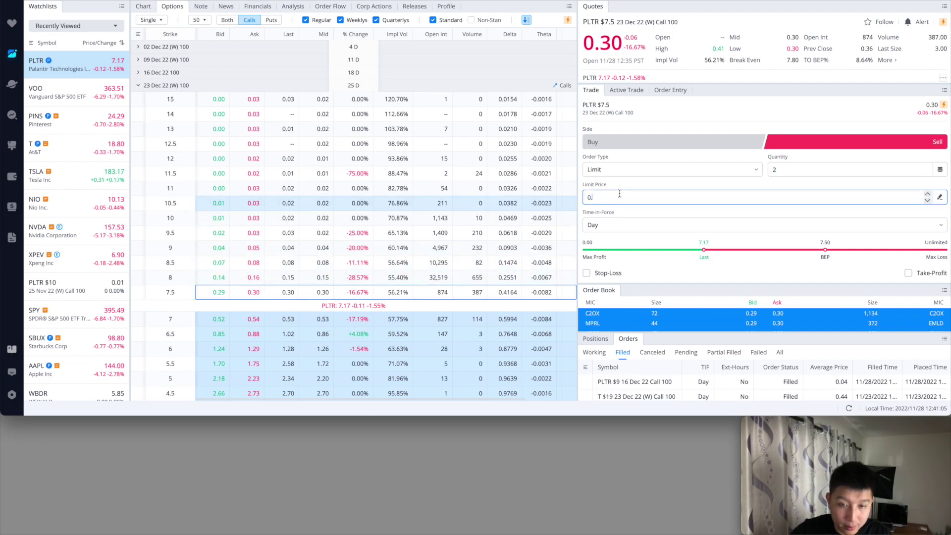
text(.3)
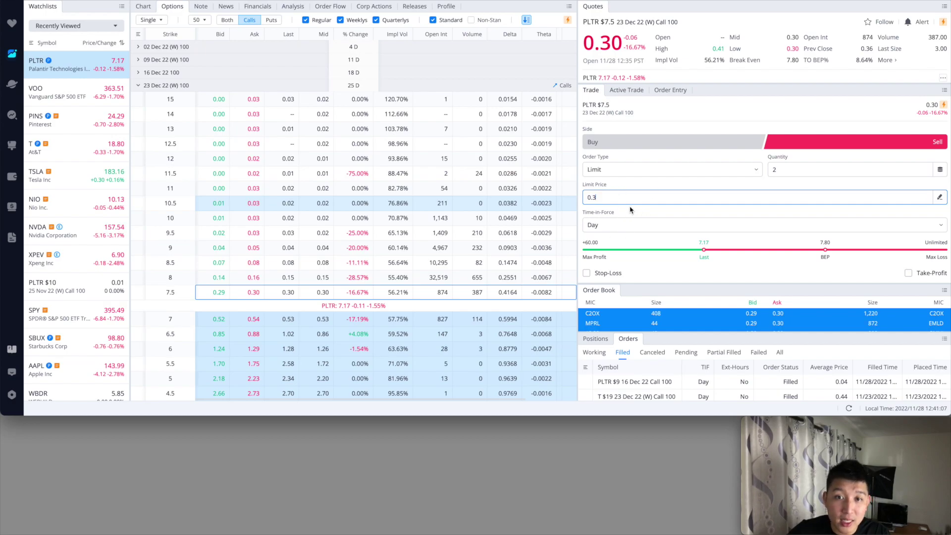
click(636, 243)
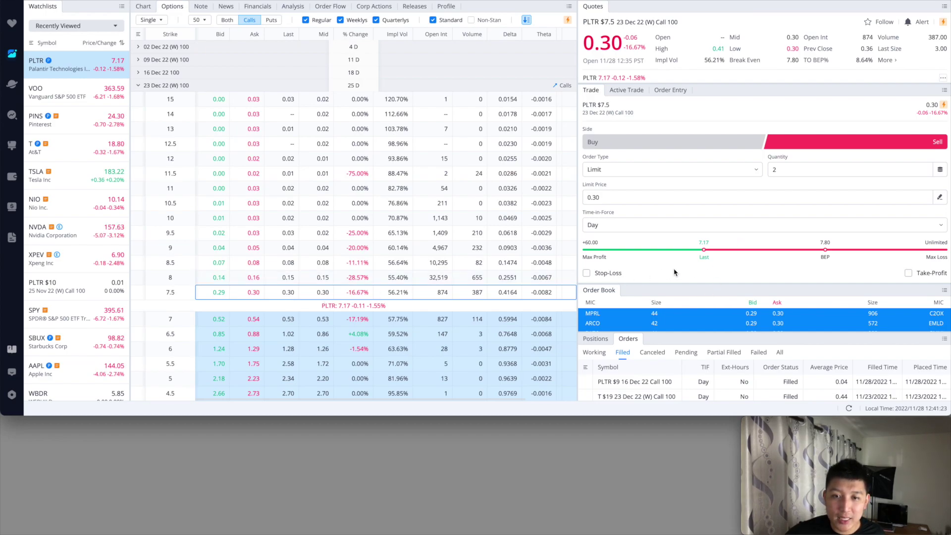
Place the order and confirm selling the two PLTR $7.5 calls
scroll(675, 272, down, 3)
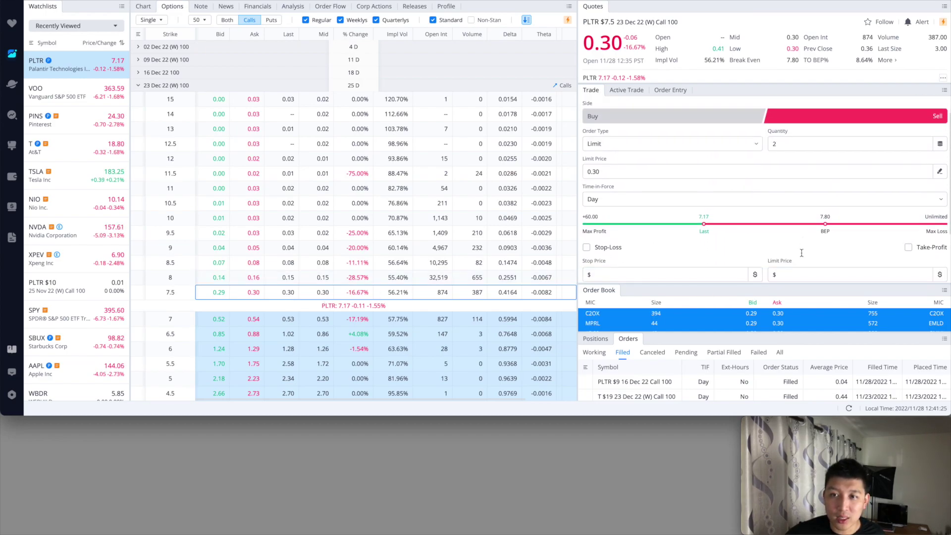
scroll(801, 252, down, 2)
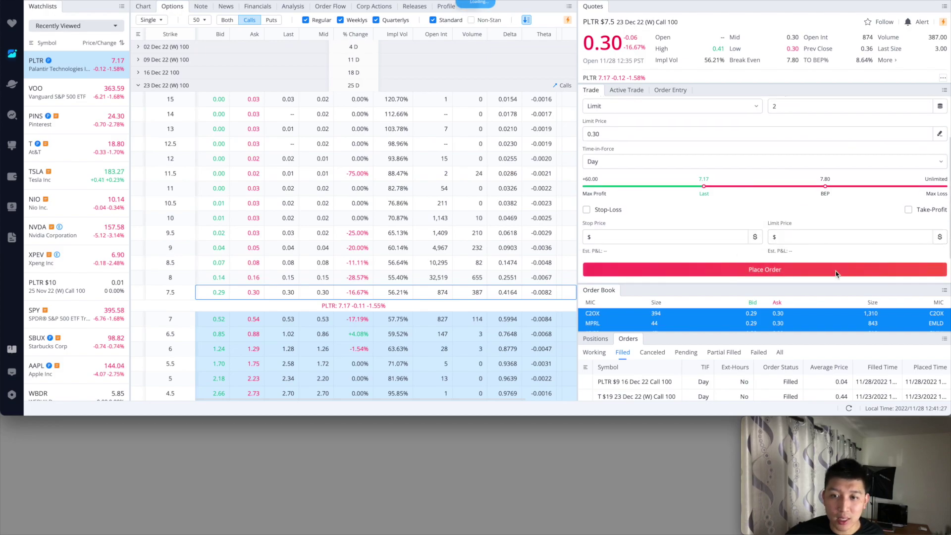
click(836, 271)
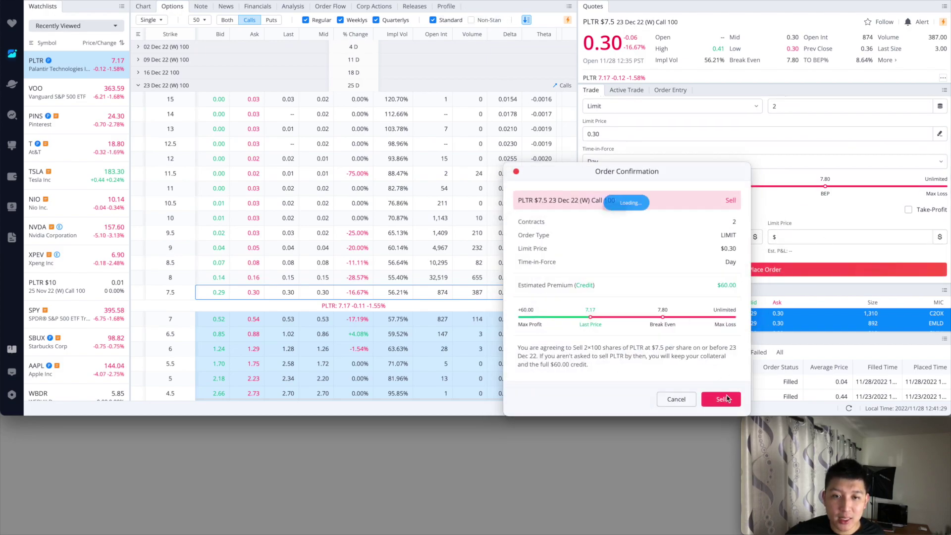
click(724, 399)
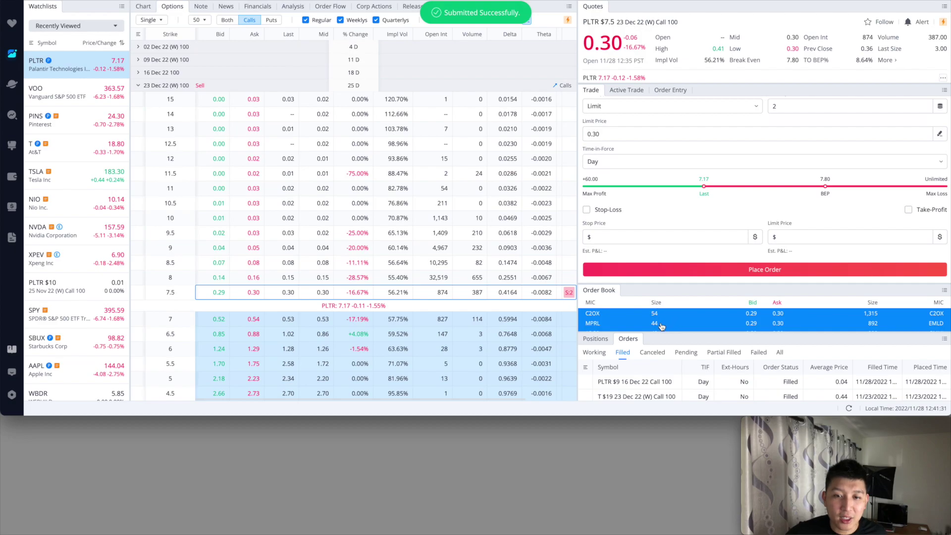
Modify the working PLTR call sale down to a 0.29 limit and confirm
click(603, 355)
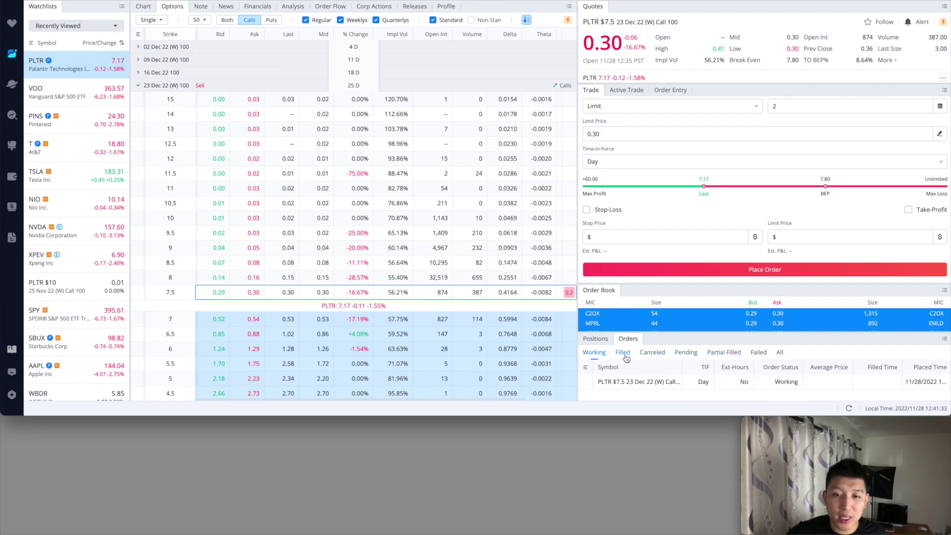
click(585, 383)
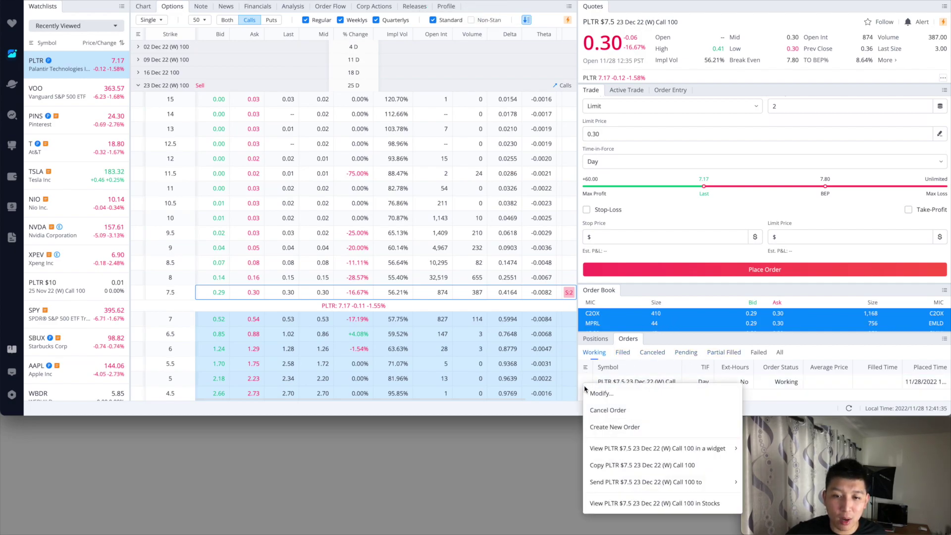
click(659, 395)
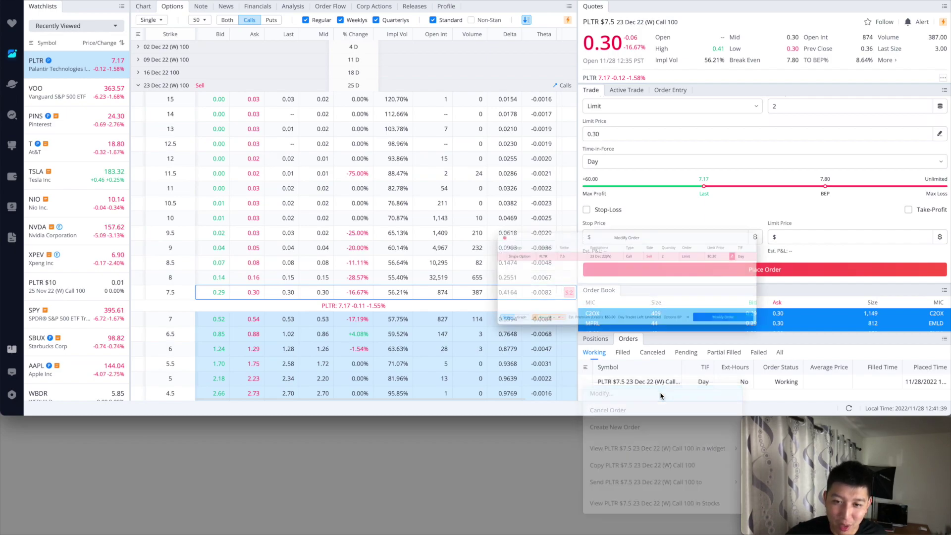
click(799, 244)
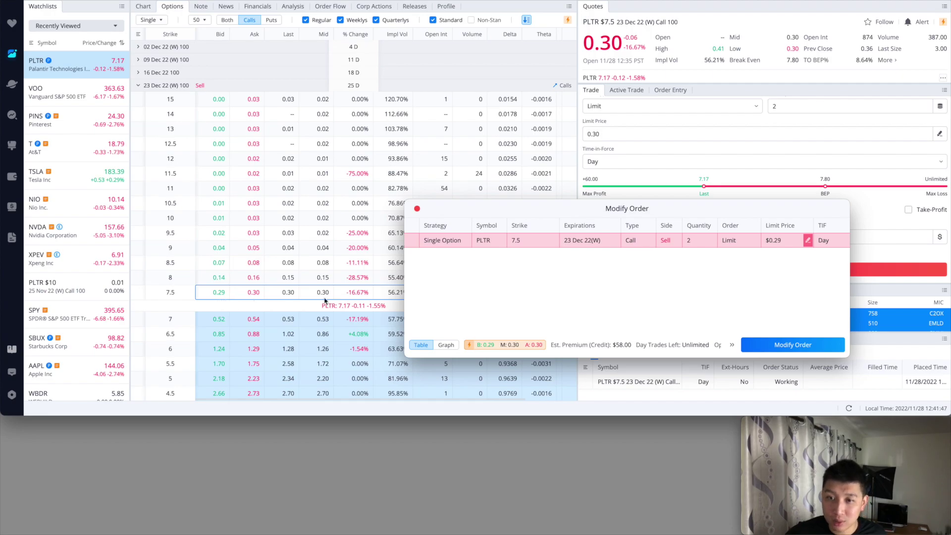
click(794, 345)
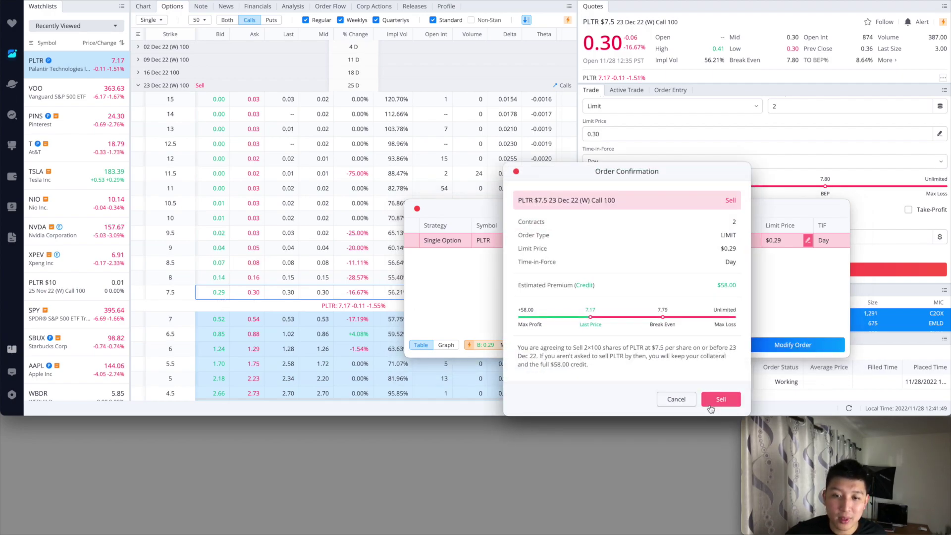
click(710, 405)
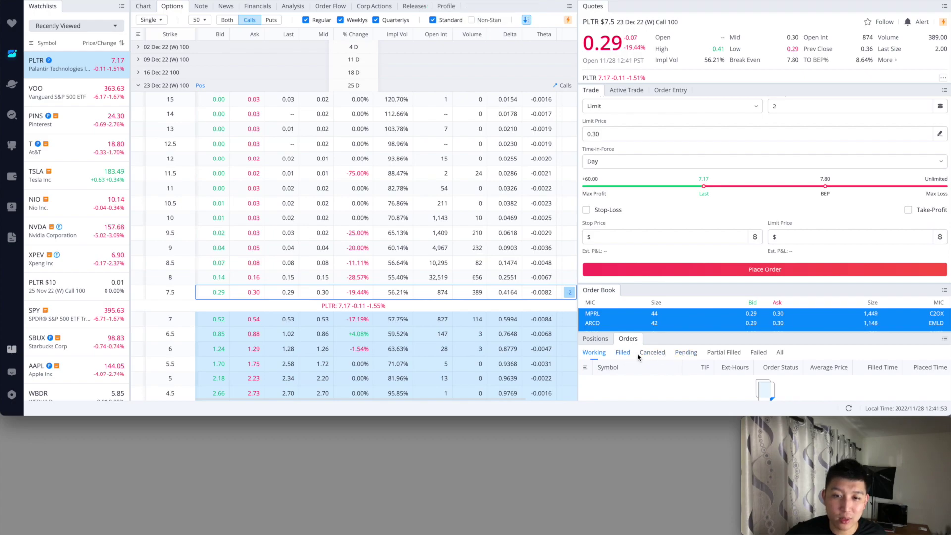
Check the Filled orders list for the completed 2-contract PLTR sale
click(623, 352)
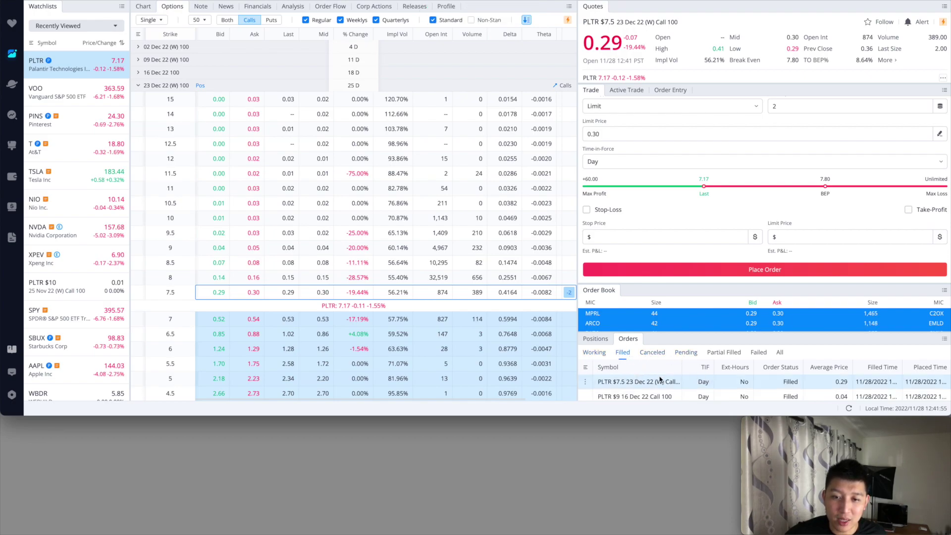
scroll(732, 385, left, 5)
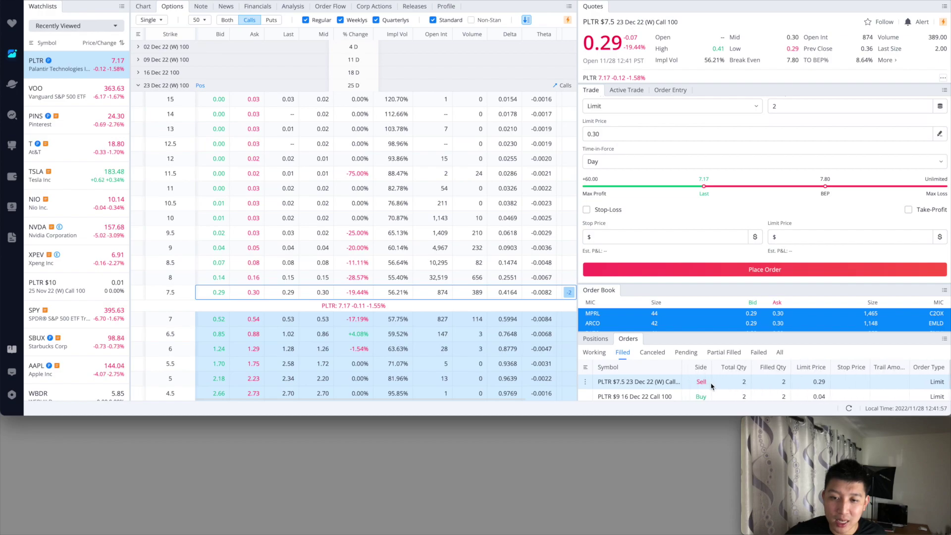
scroll(738, 387, right, 5)
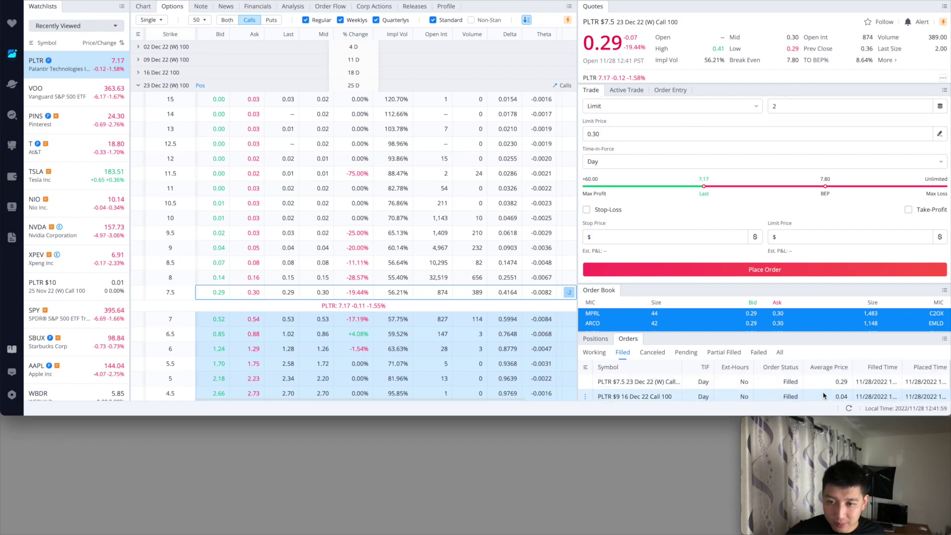
key(super+Tab)
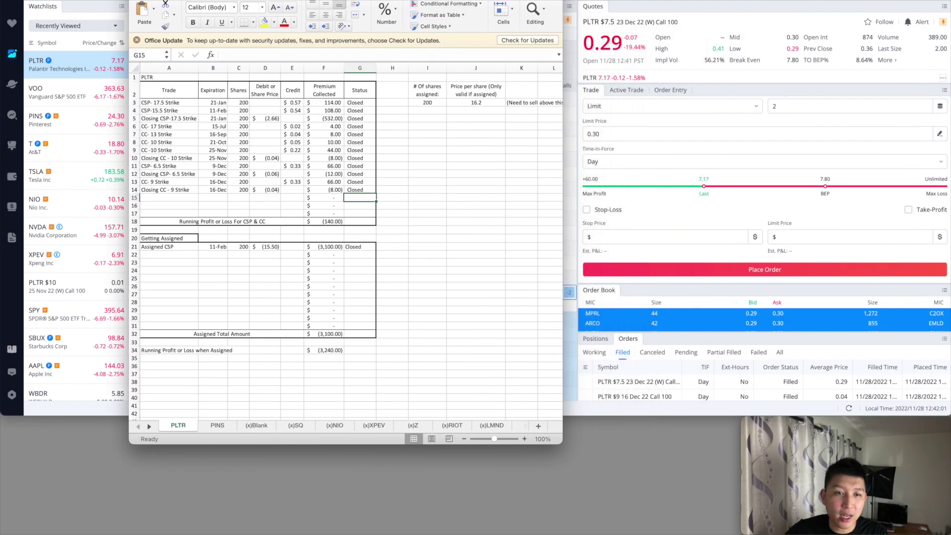
Log PLTR row 15 as CSP- 7.5 Strike, 23-Dec, 200 shares, 98.00 premium, then open PINS
click(168, 198)
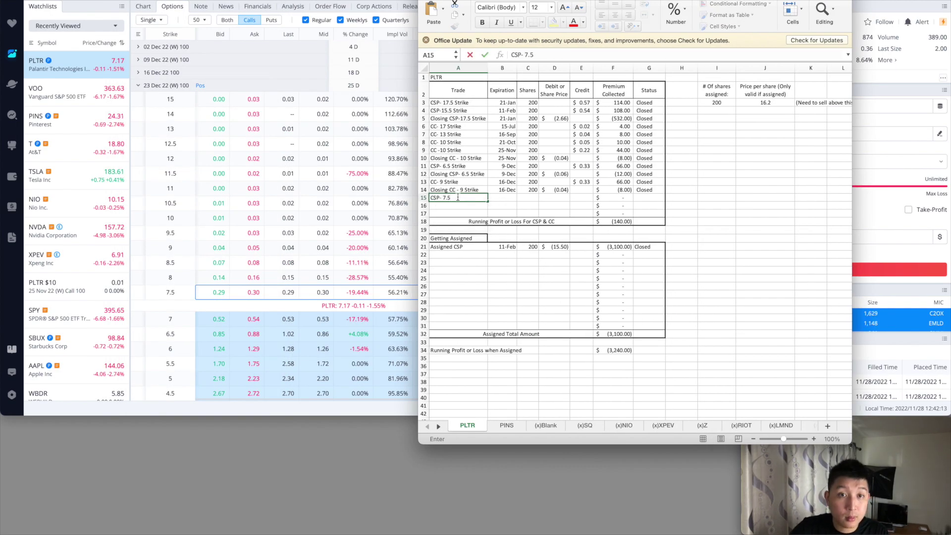
key(Tab)
text(23-Dec)
key(Tab)
text(2)
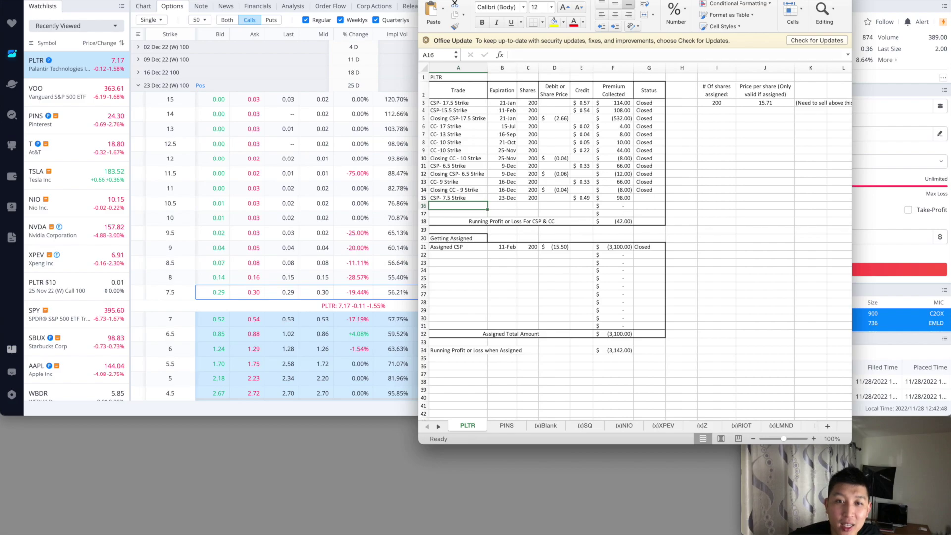
click(506, 425)
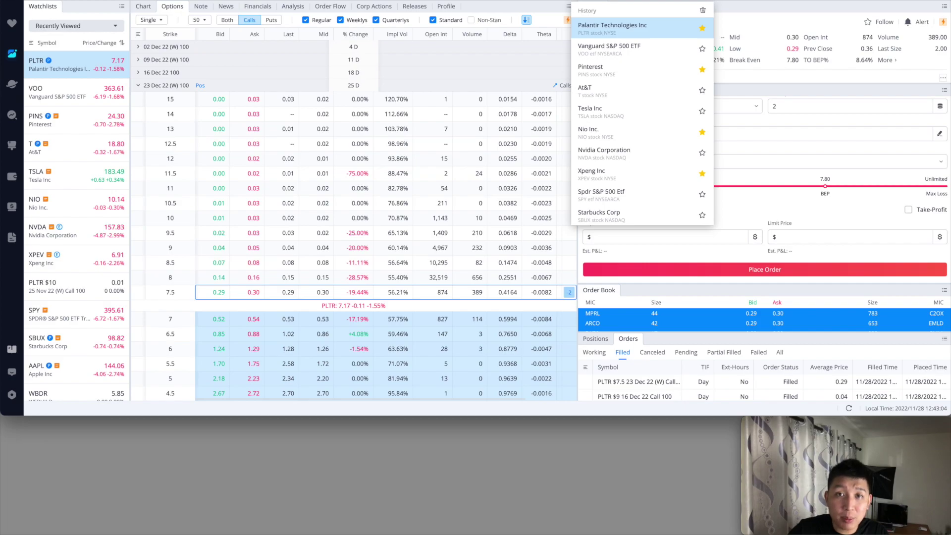
Search 'pins', expand the 23 Dec 22 expiry and select the $24.5 call
text(pins)
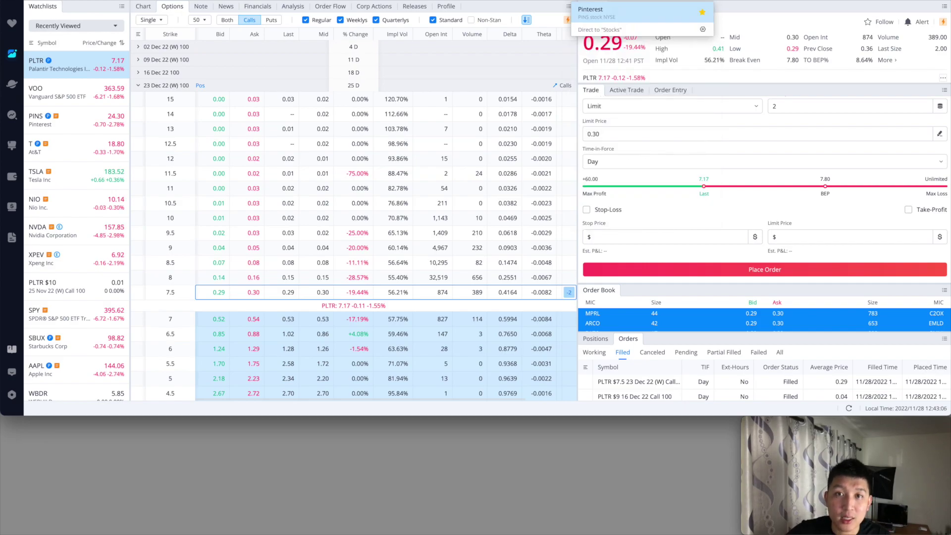
key(Return)
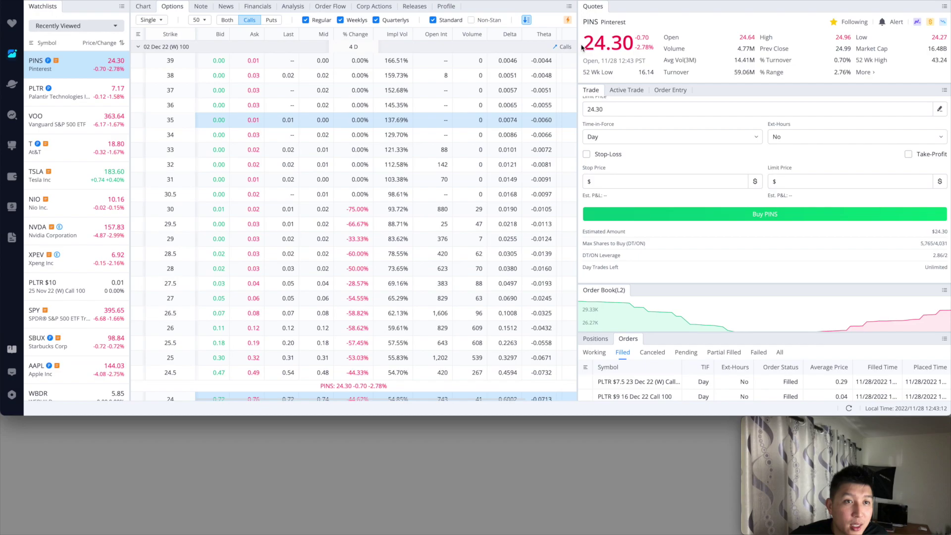
click(329, 74)
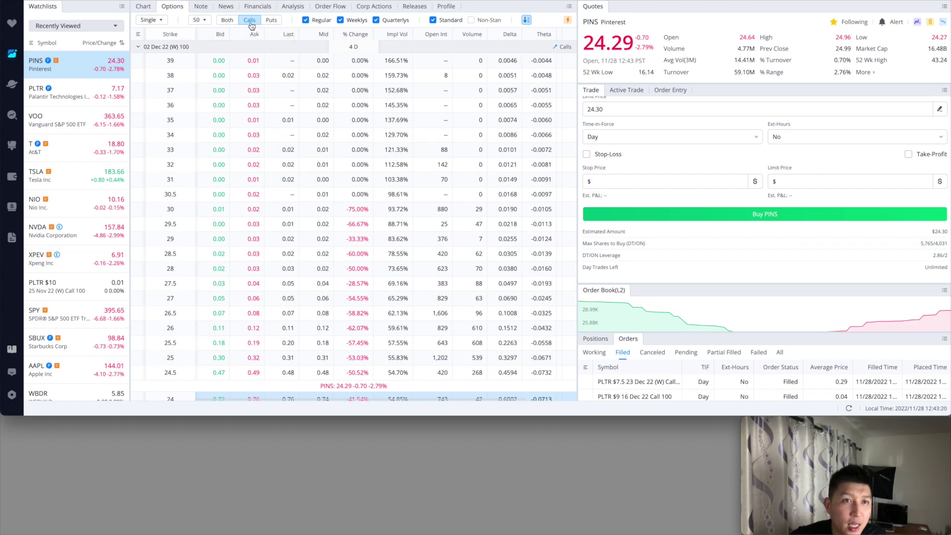
click(139, 47)
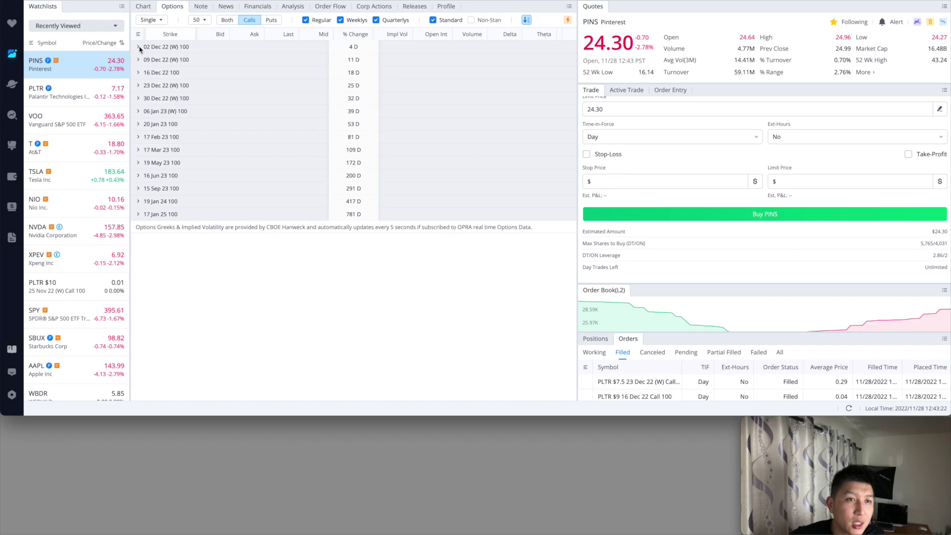
click(139, 85)
scroll(354, 213, down, 3)
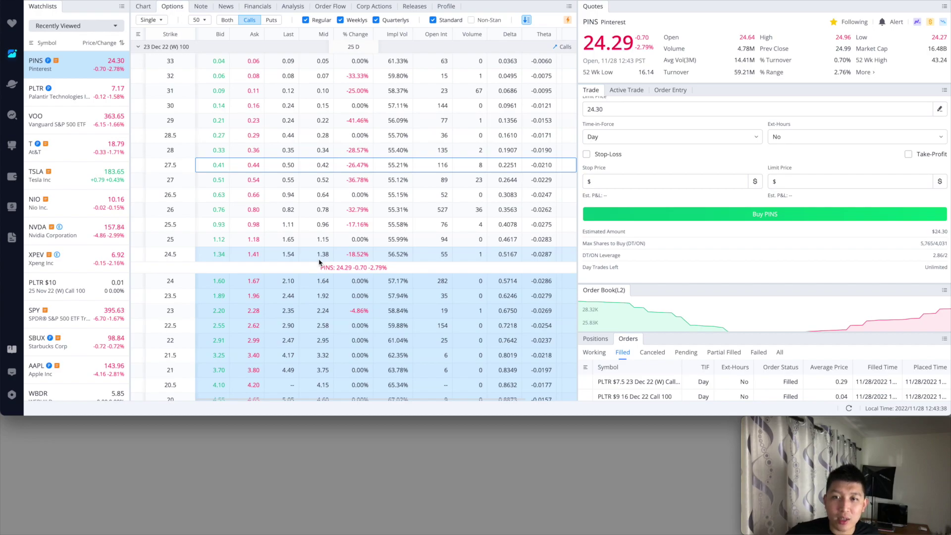
click(563, 255)
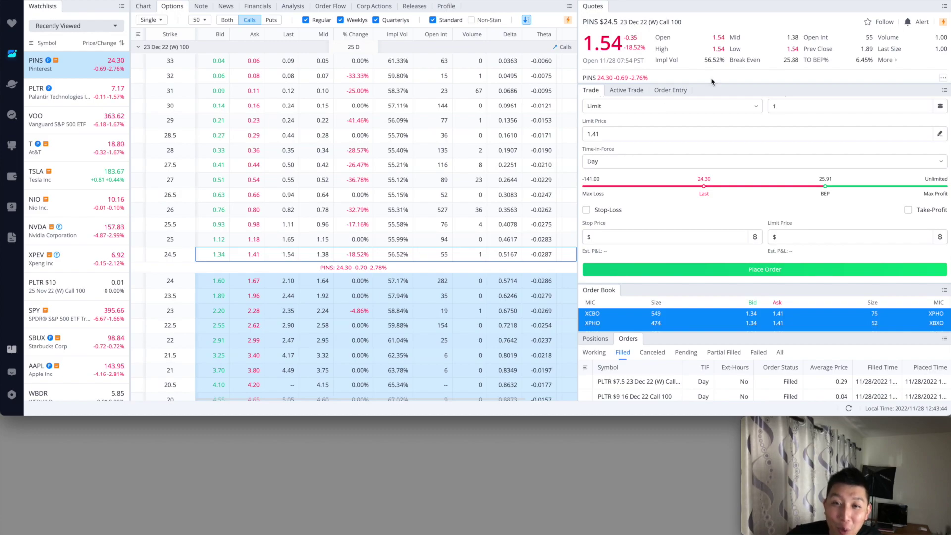
Set the PINS $24.5 23 Dec 22 call sell order to 4 contracts
click(675, 108)
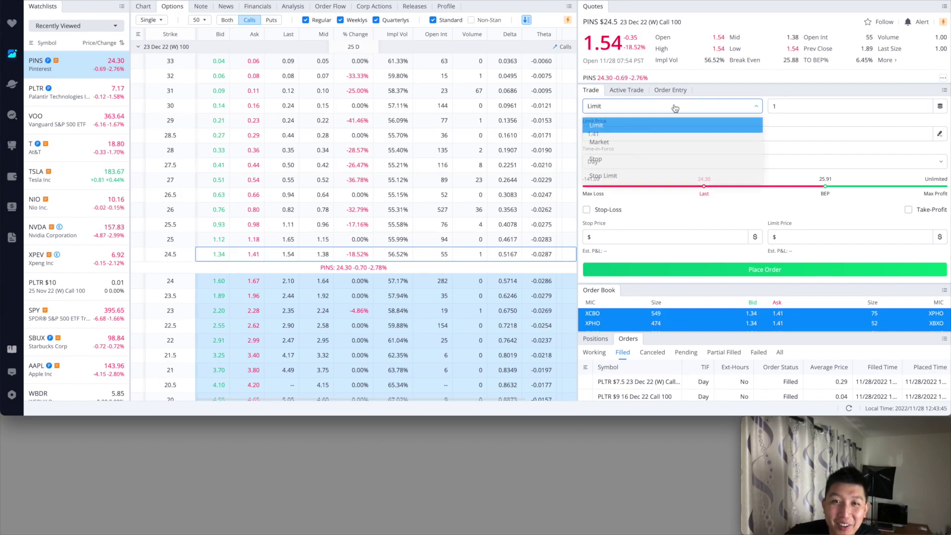
click(786, 105)
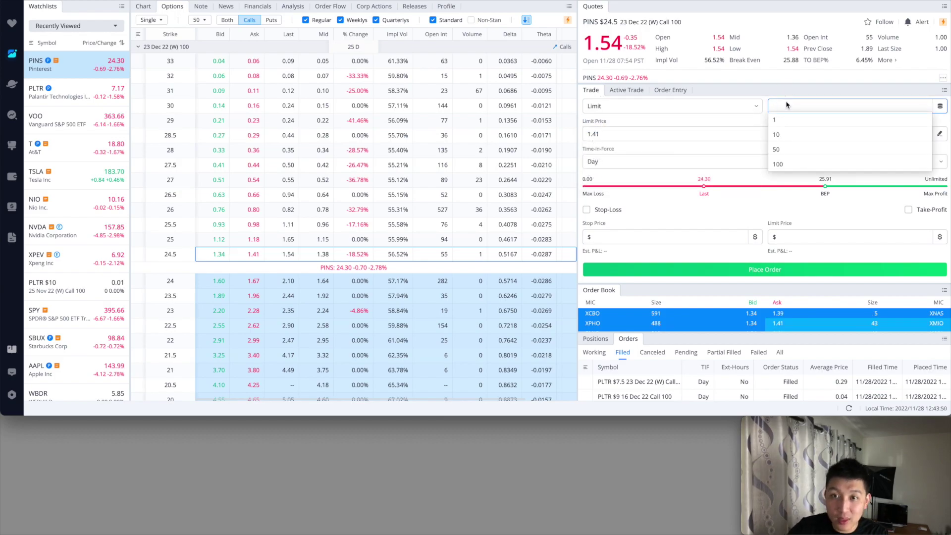
key(BackSpace)
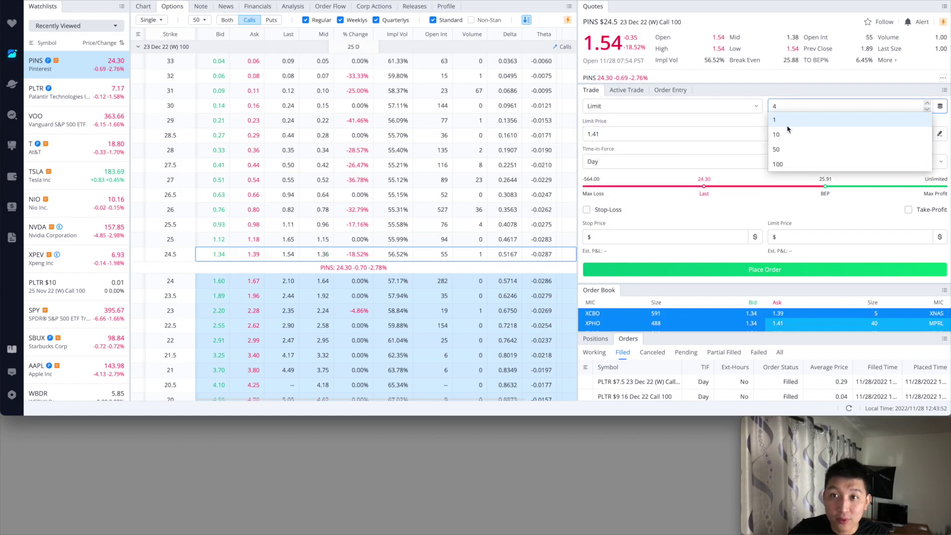
text(4)
Change the sell order's limit price from 1.34 to 1.39
double_click(642, 132)
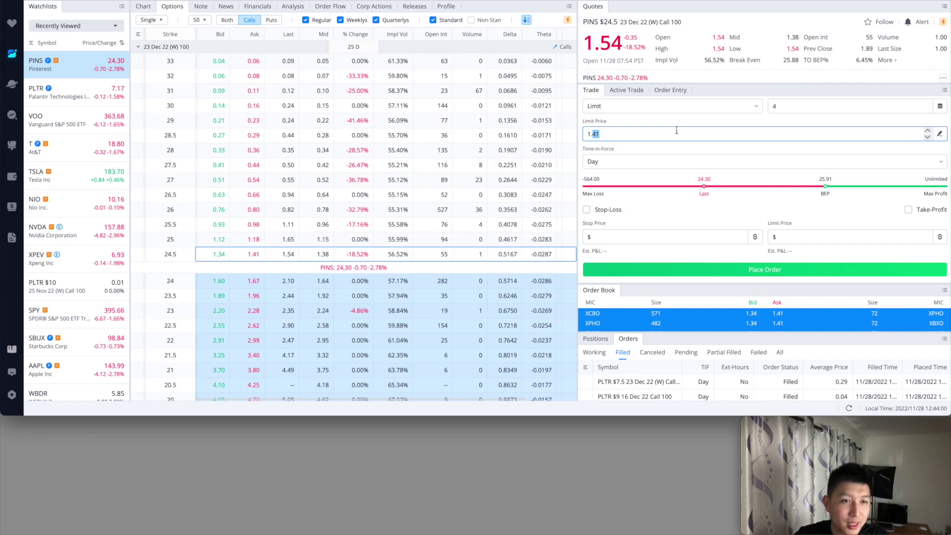
text(3)
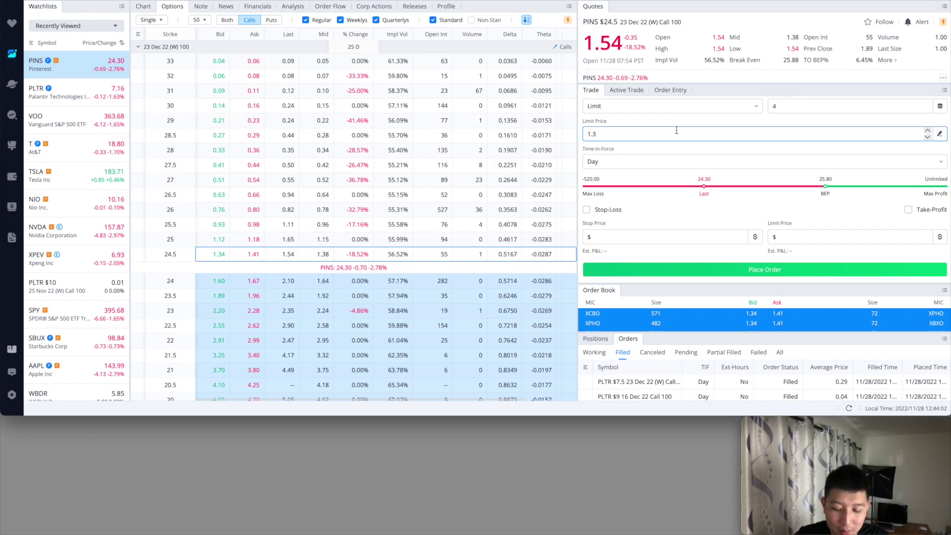
text(9)
click(686, 122)
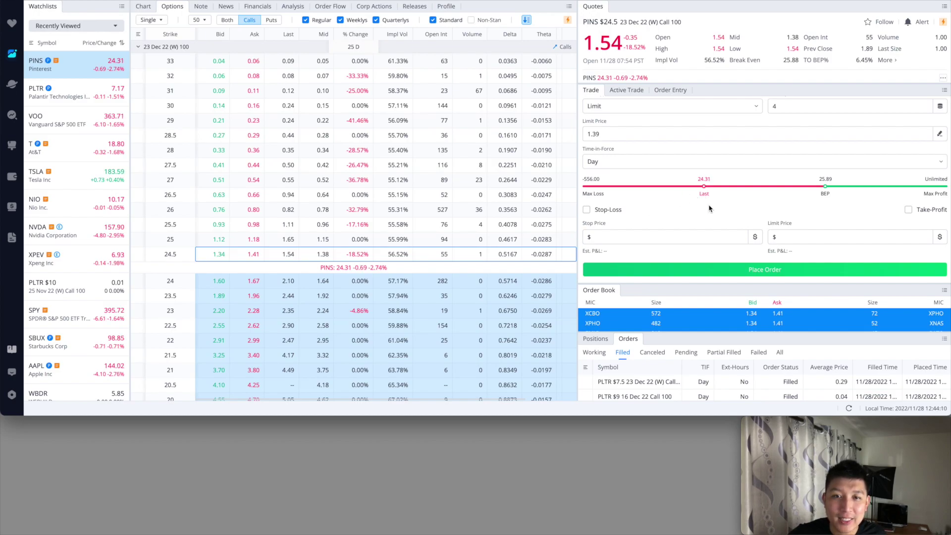
scroll(707, 208, up, 3)
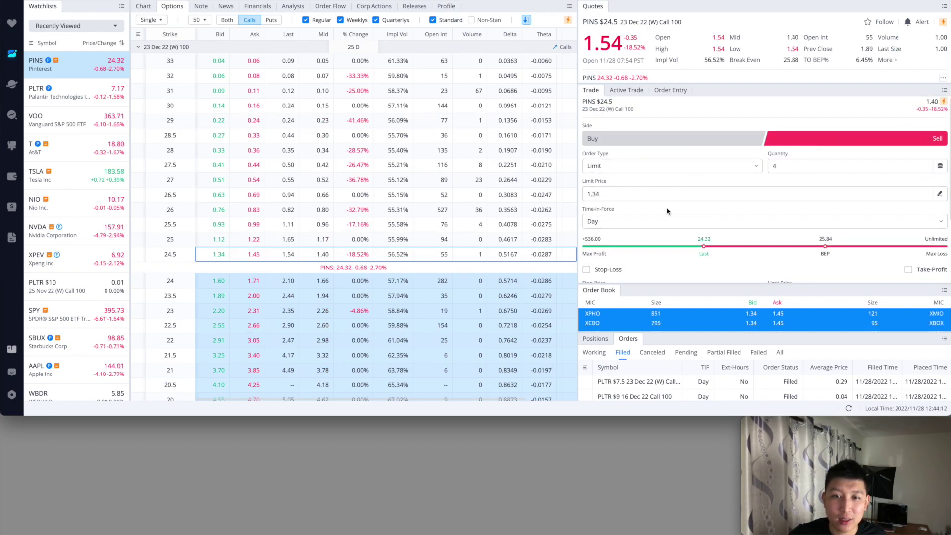
click(650, 194)
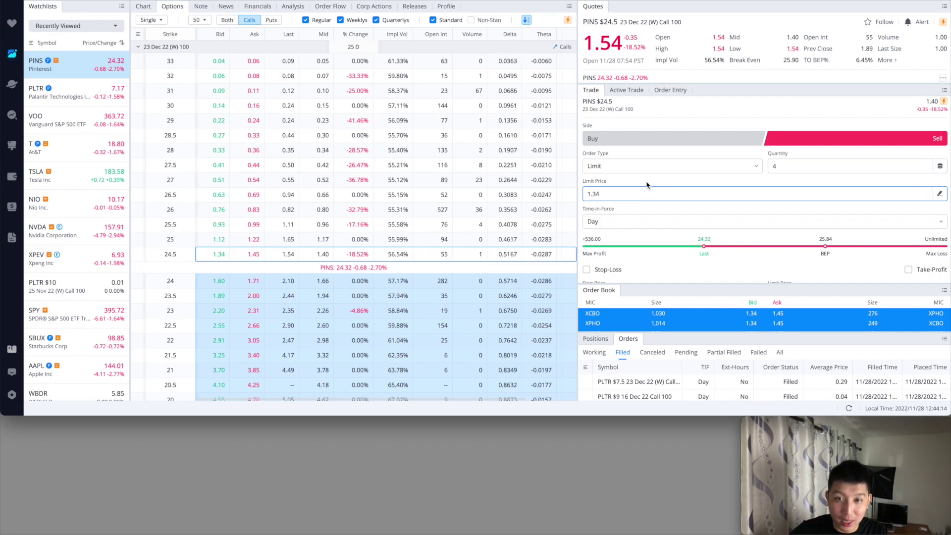
text(9)
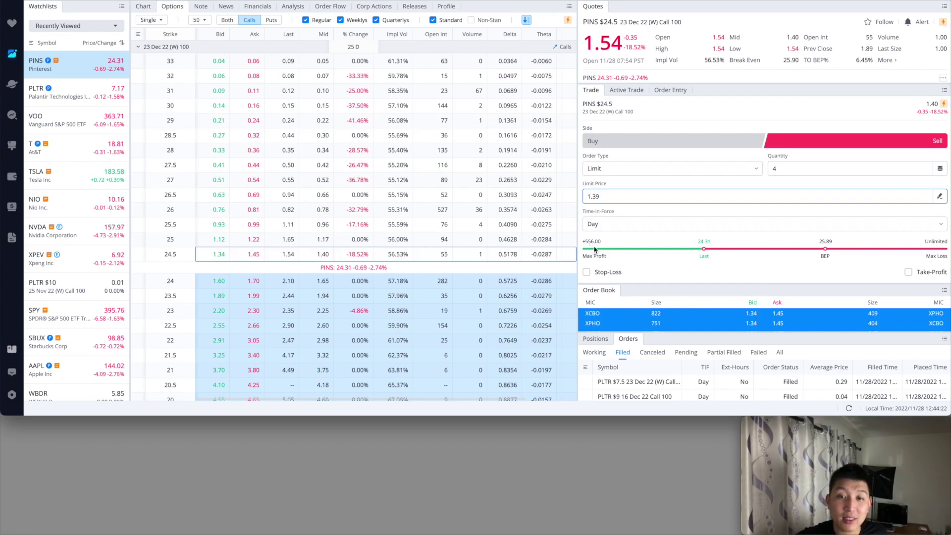
scroll(595, 249, down, 1)
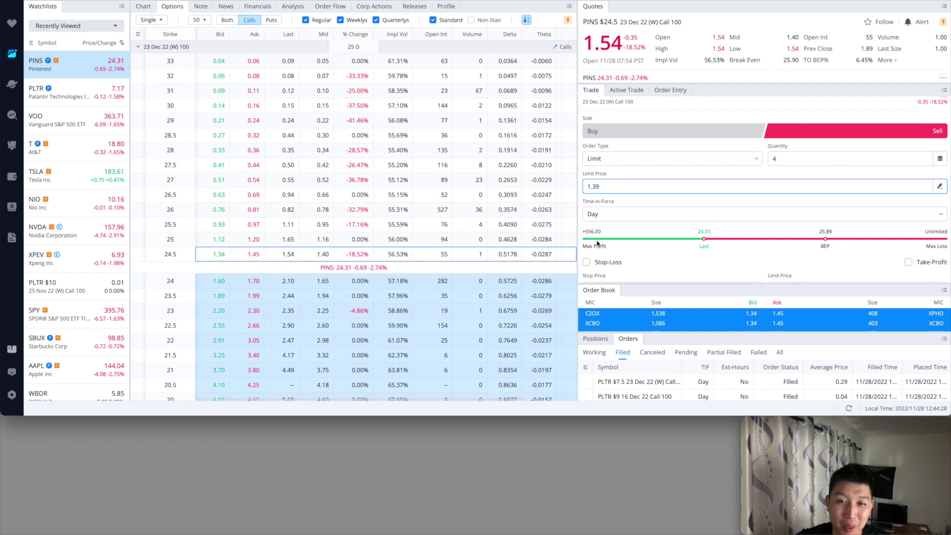
scroll(637, 248, down, 5)
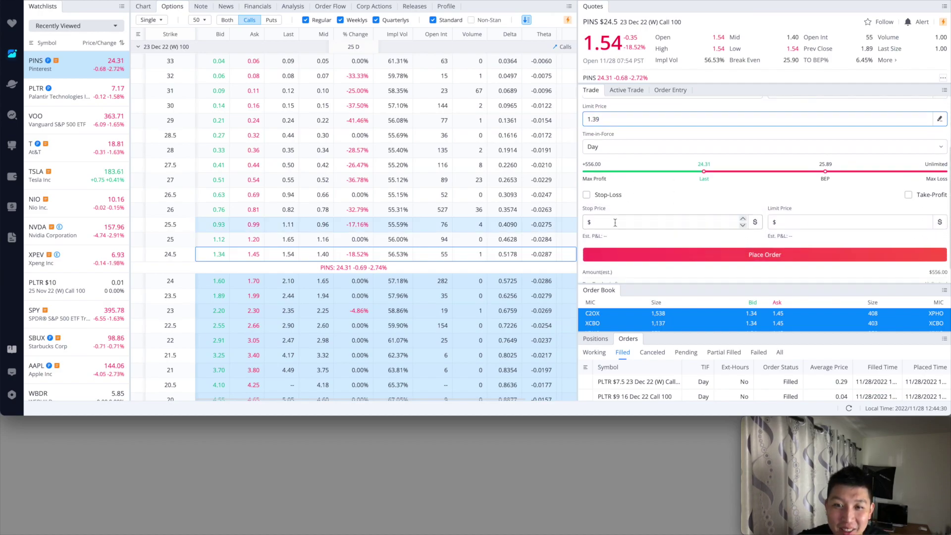
scroll(621, 224, down, 2)
scroll(653, 222, up, 2)
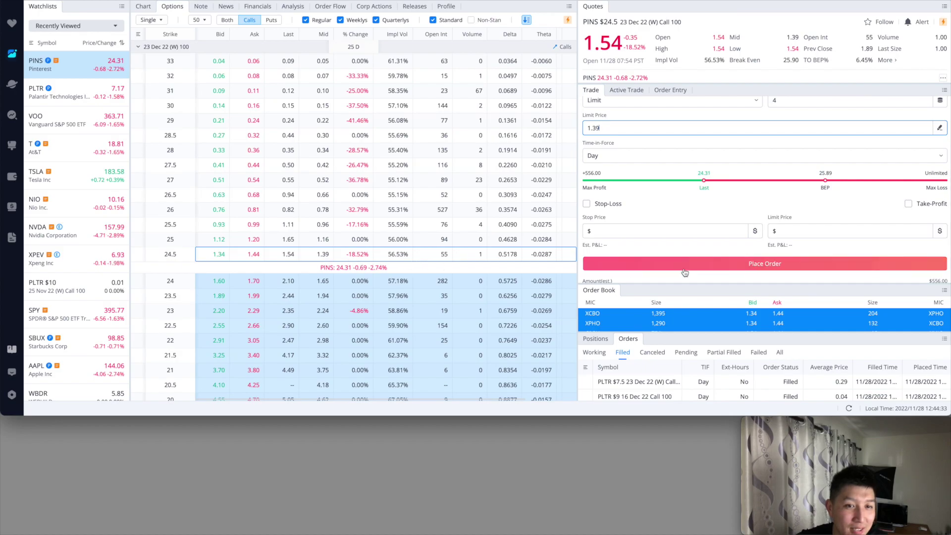
scroll(704, 265, up, 2)
scroll(684, 260, down, 3)
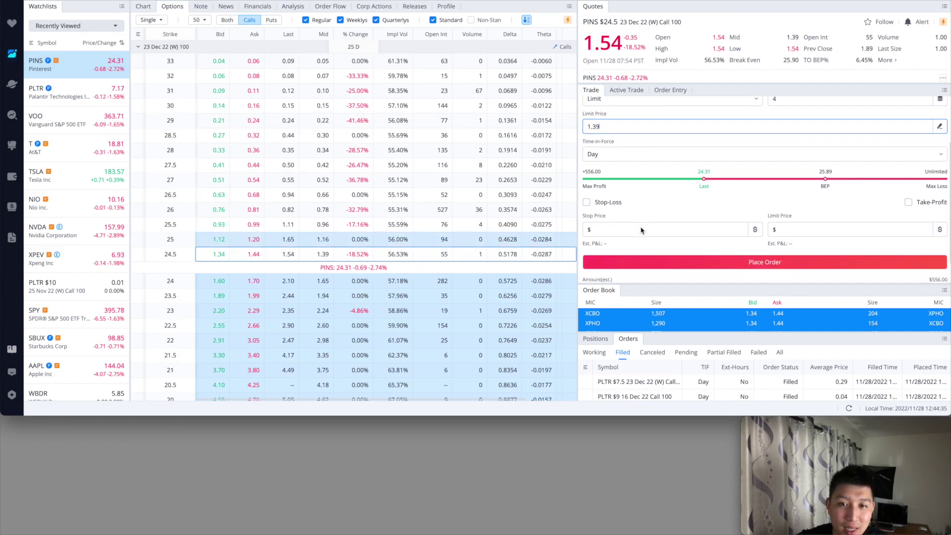
Place and confirm the 4-contract PINS call sale at 1.39, then view the working order
click(671, 254)
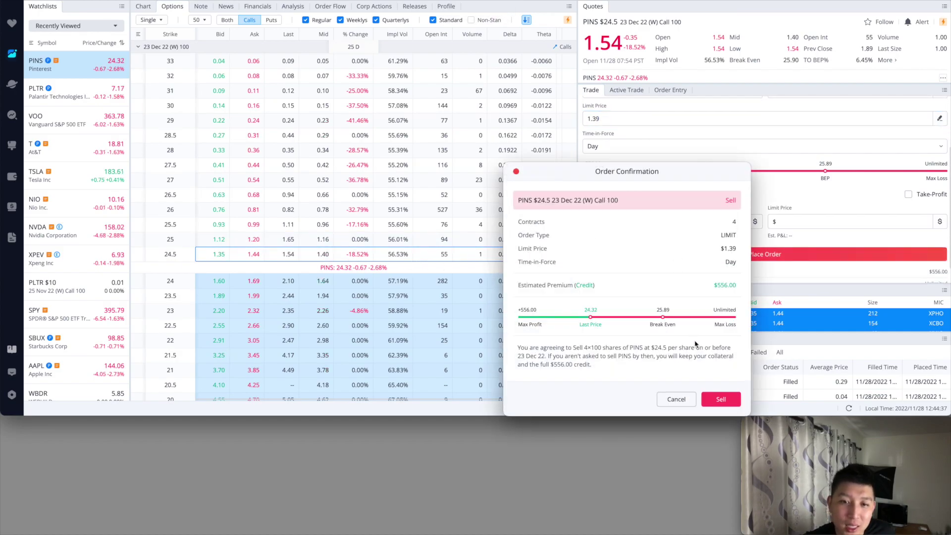
click(723, 399)
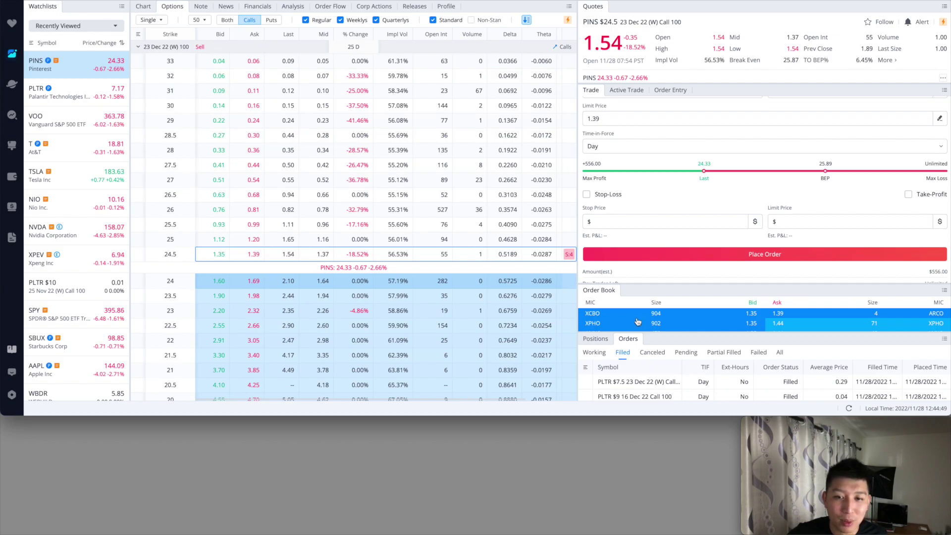
click(594, 352)
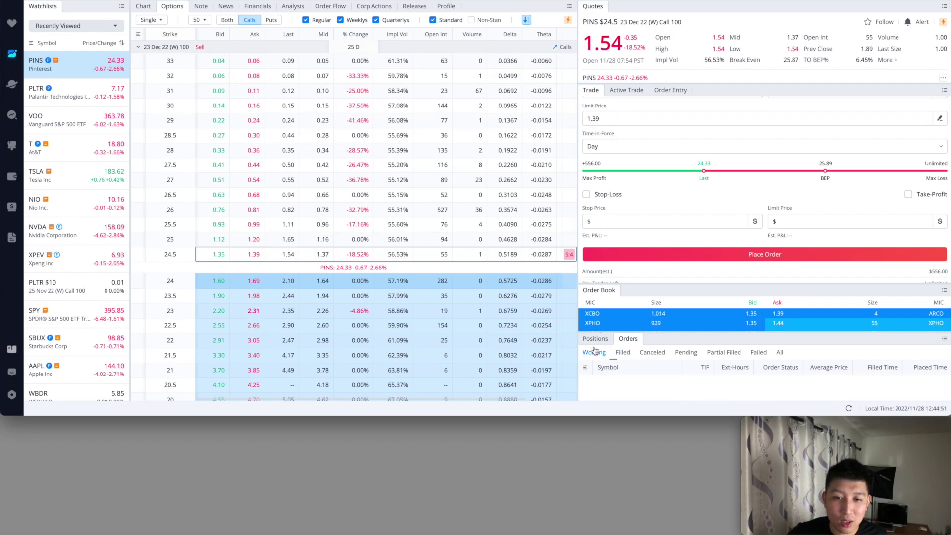
Modify the working order's limit to $1.37 and confirm it filled at 1.38
click(585, 382)
click(600, 394)
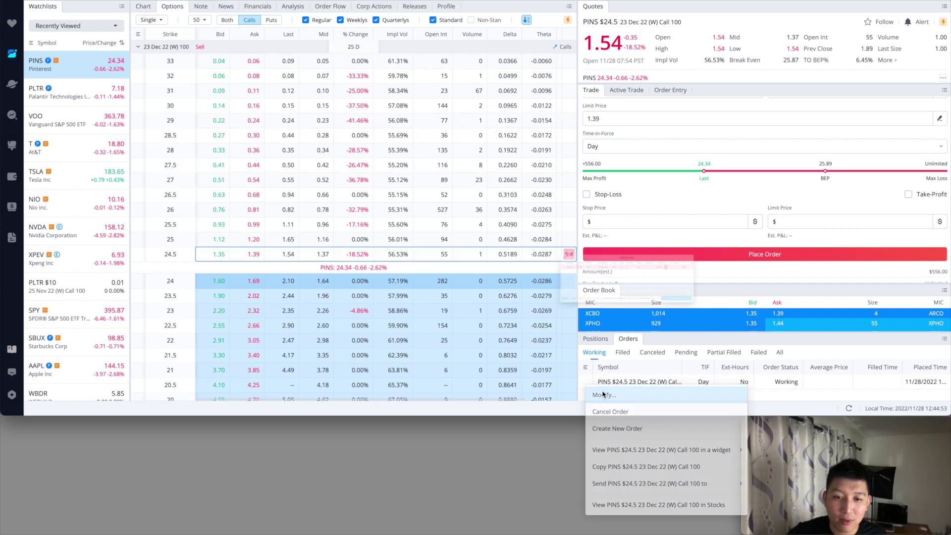
click(798, 245)
click(798, 245)
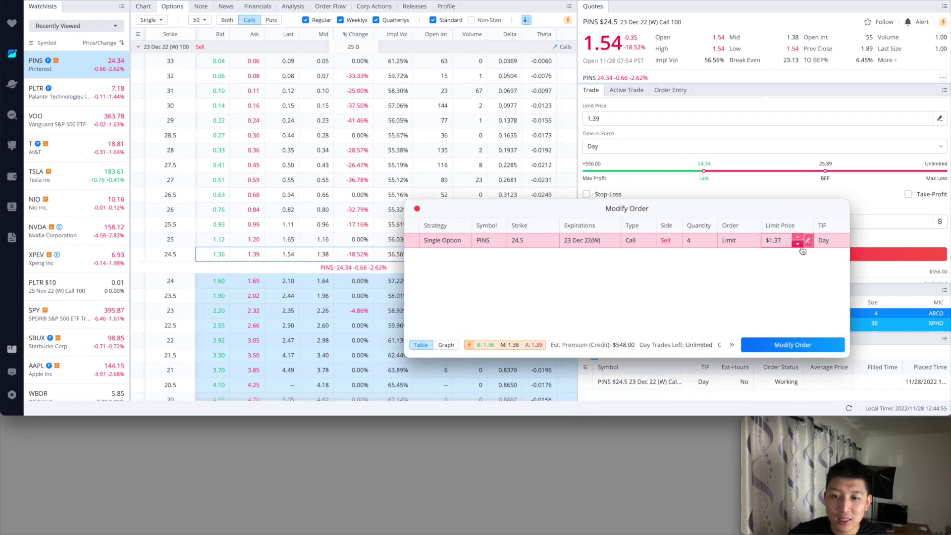
click(793, 344)
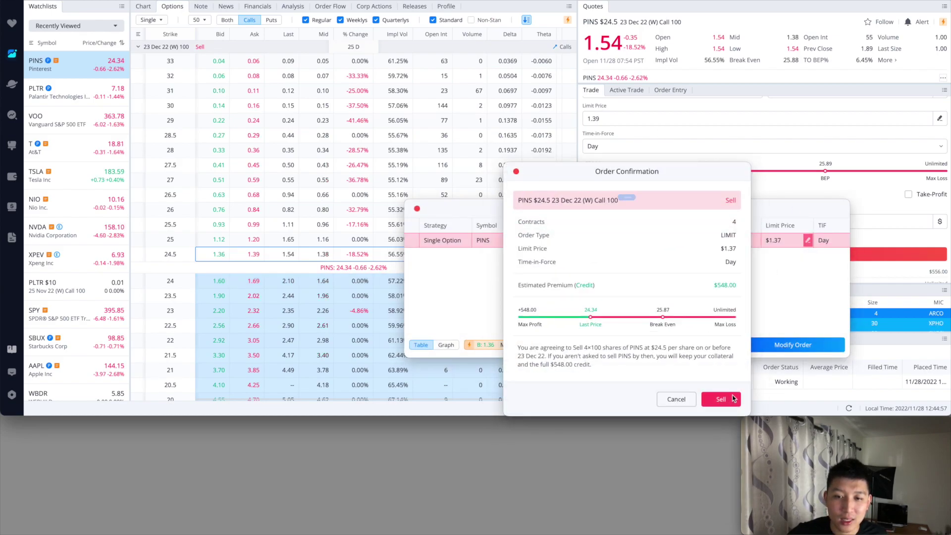
click(721, 399)
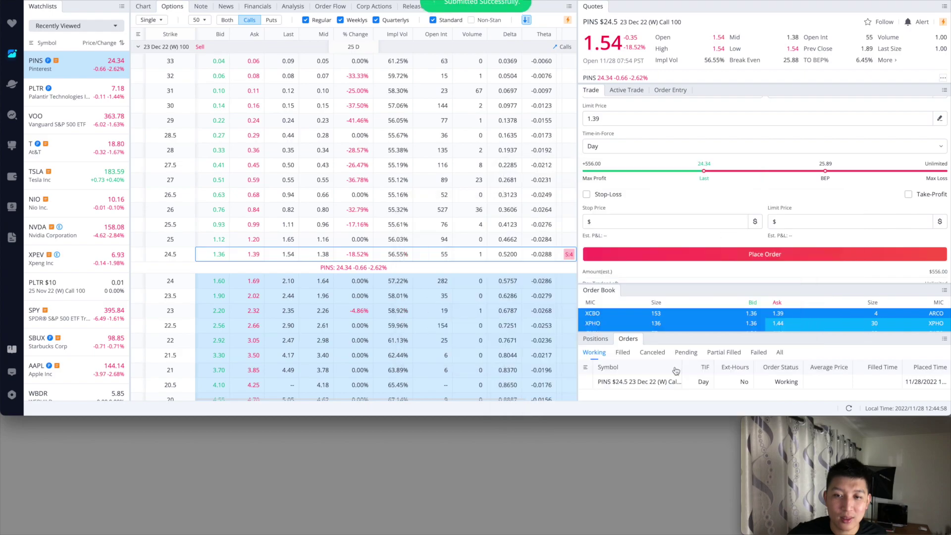
click(623, 354)
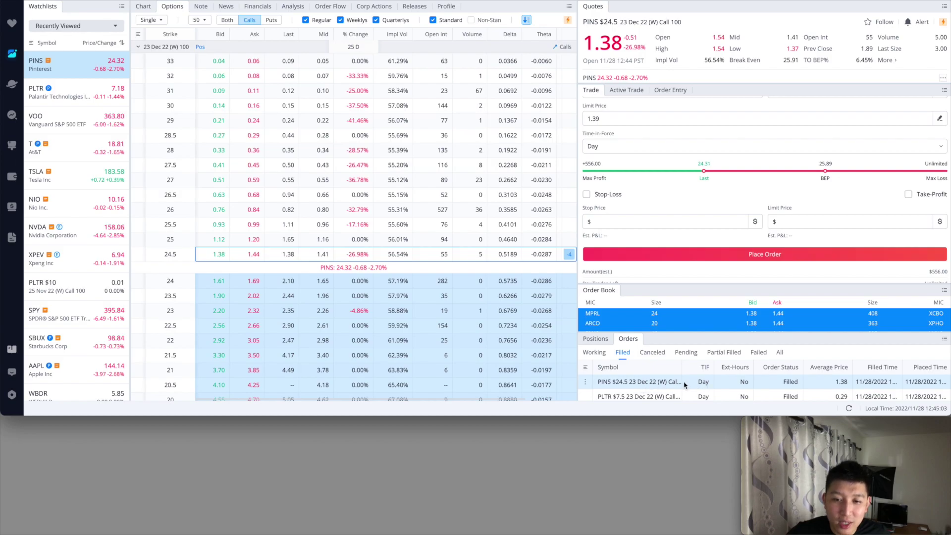
scroll(752, 388, left, 5)
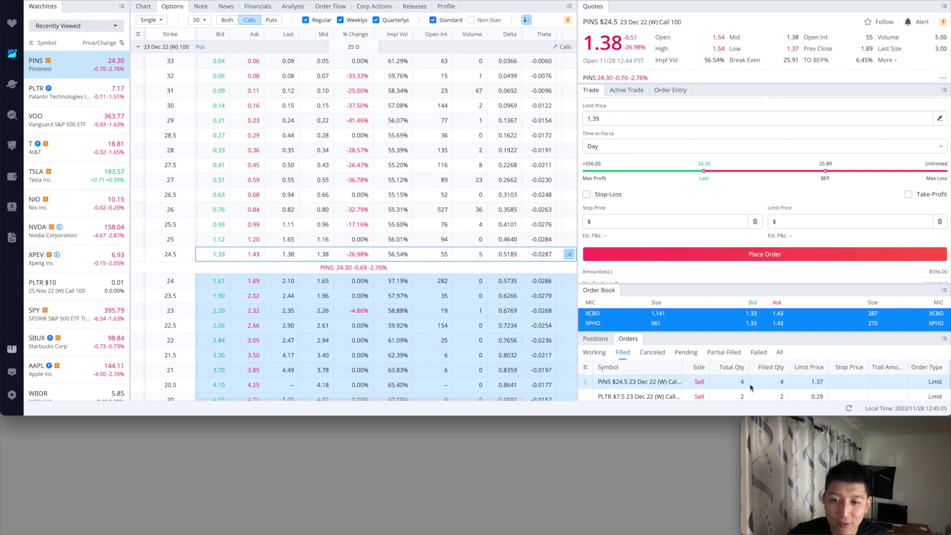
scroll(751, 388, right, 5)
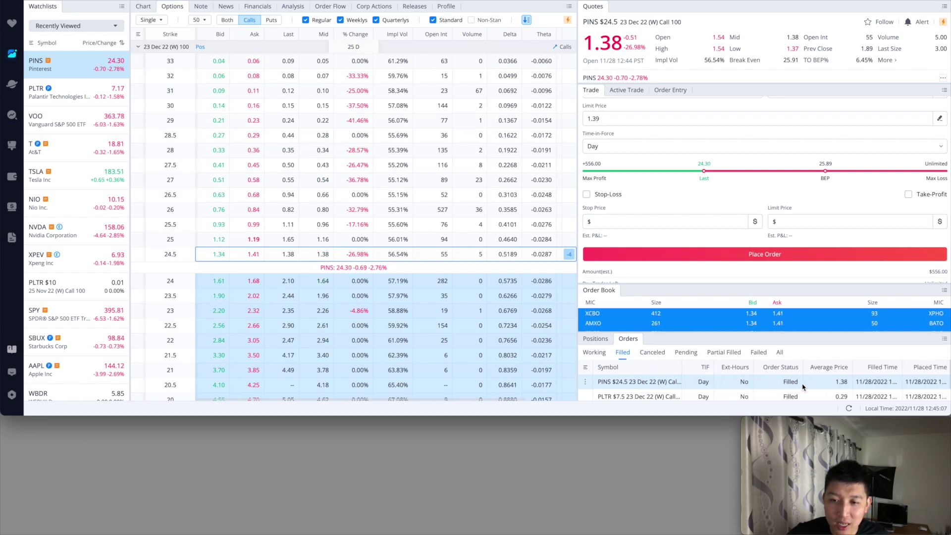
scroll(854, 390, right, 1)
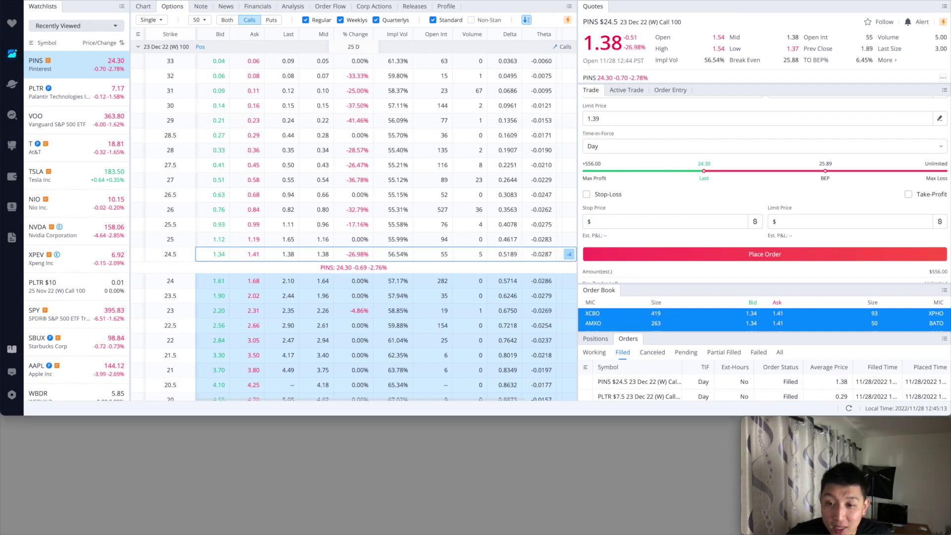
key(super+Tab)
Log CC - 24.5, 23-Dec, 400 shares, 1.38 credit in PINS row 8, then hide Excel
drag(228, 172, 412, 172)
click(347, 147)
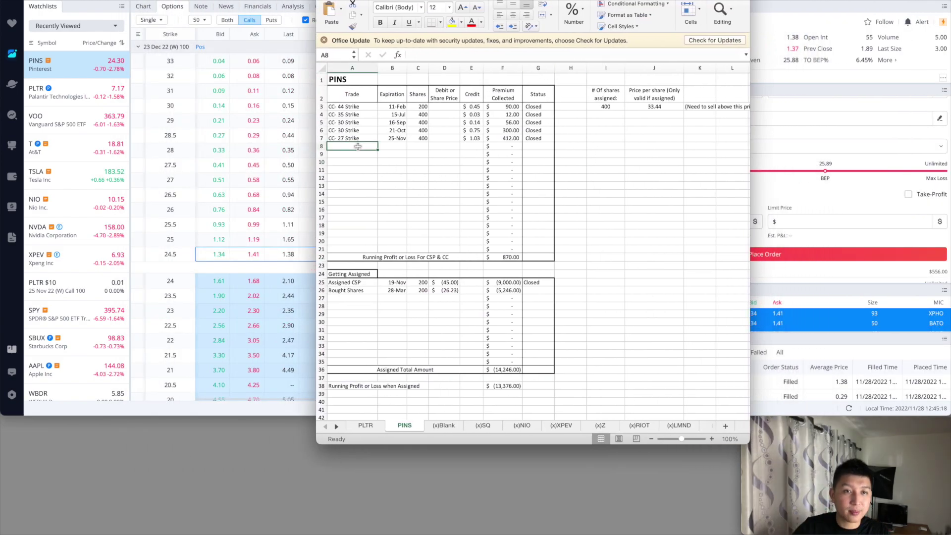
text(CC - 24.5)
key(Tab)
text(23-Dec)
key(Tab)
text(400)
key(Tab)
key(Tab)
text(1.38)
key(Return)
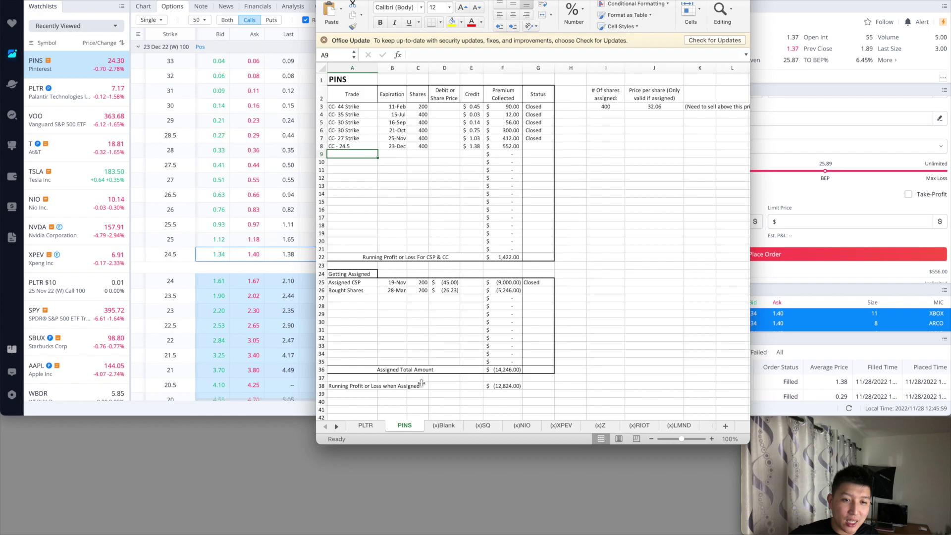
click(366, 425)
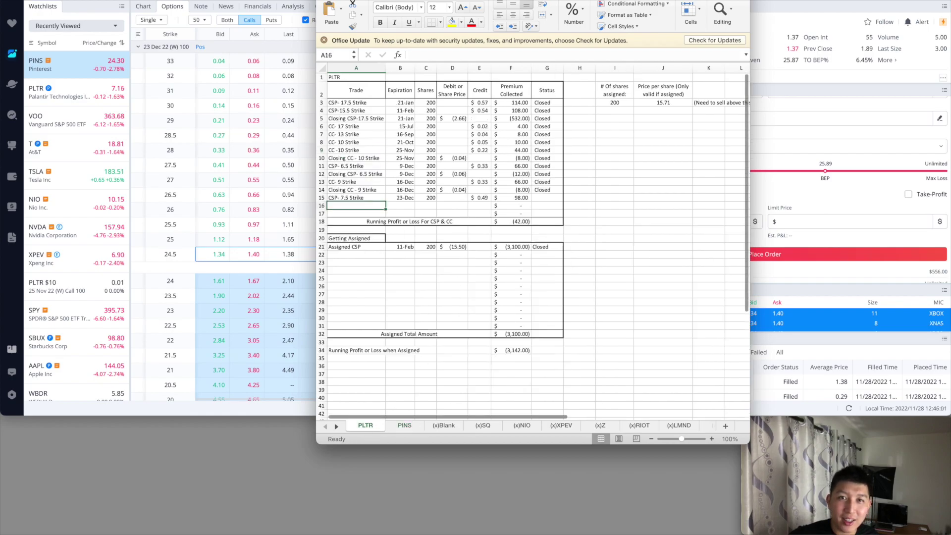
key(super+h)
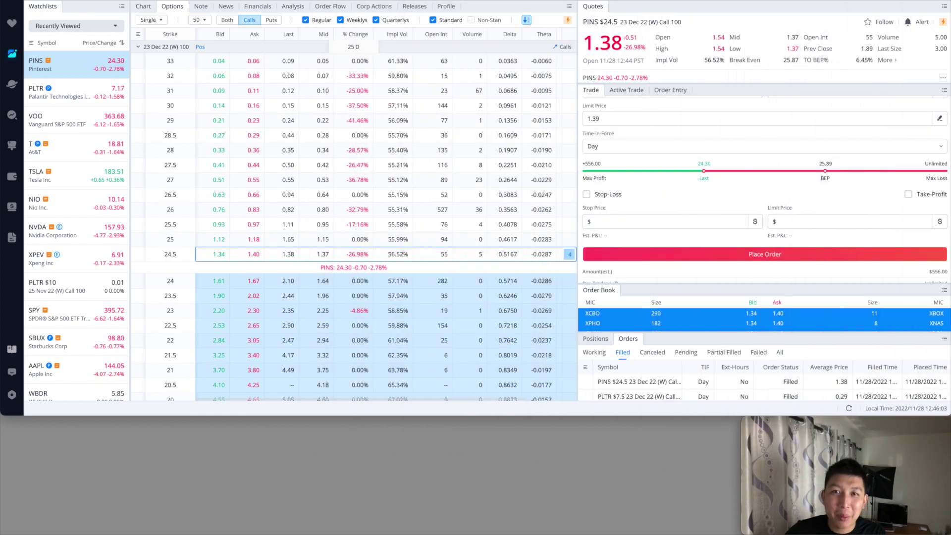
Load Palantir's 23 Dec 22 (W) puts and start an order on the 6.5 strike
text(PLTR)
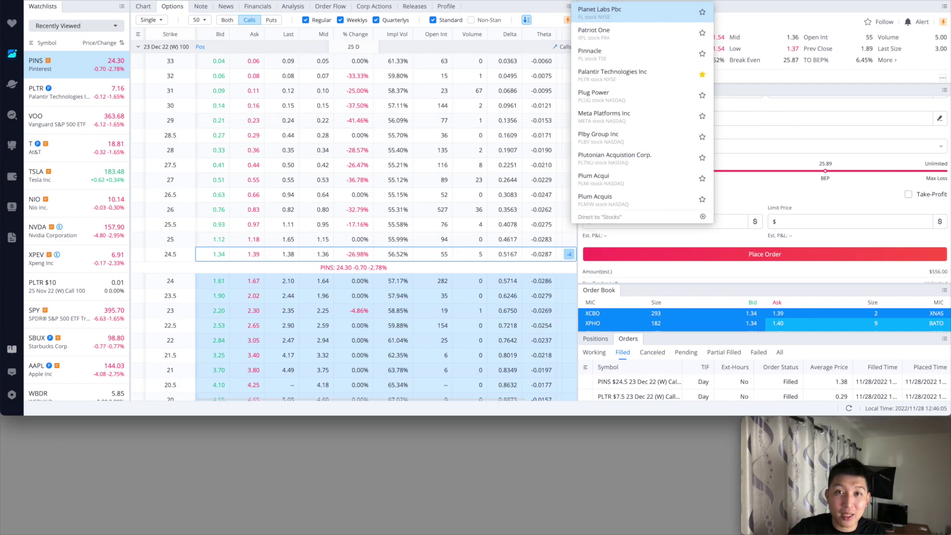
click(632, 16)
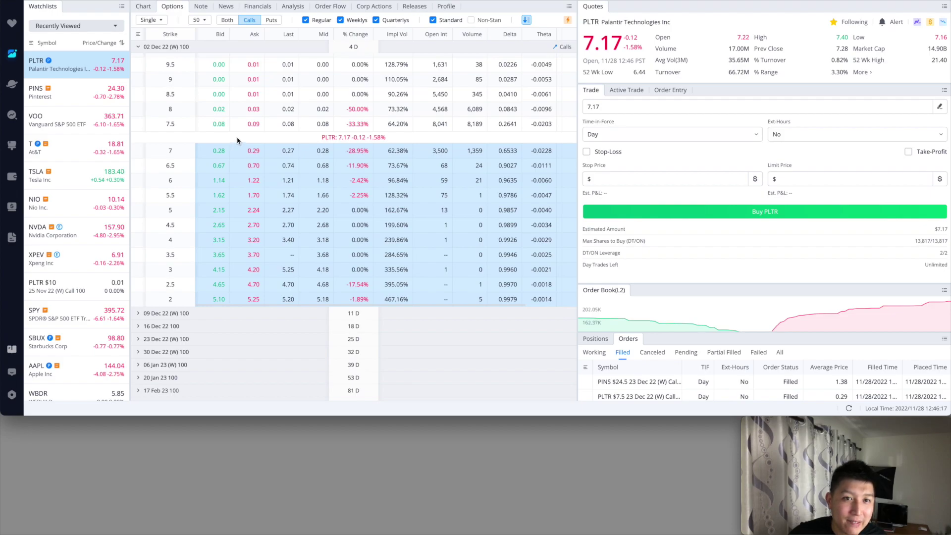
click(273, 20)
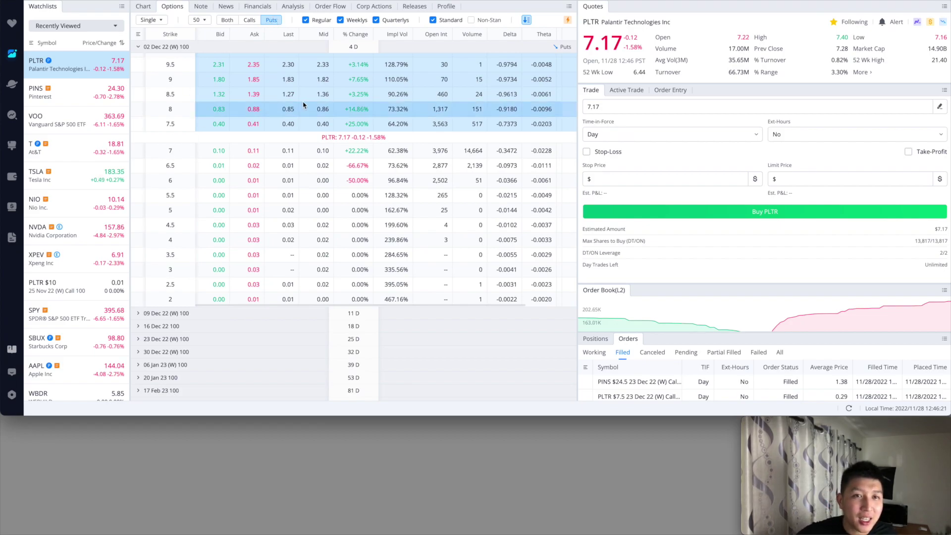
click(138, 48)
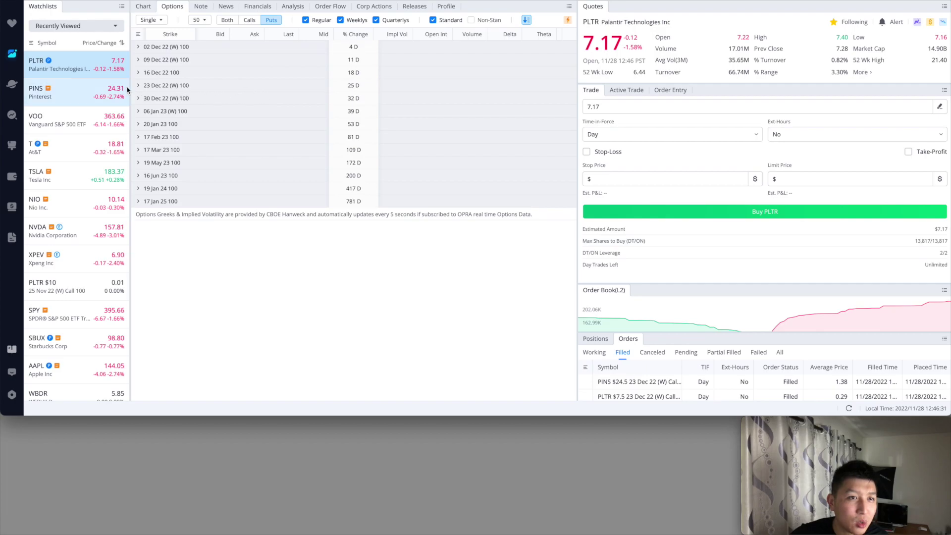
click(139, 85)
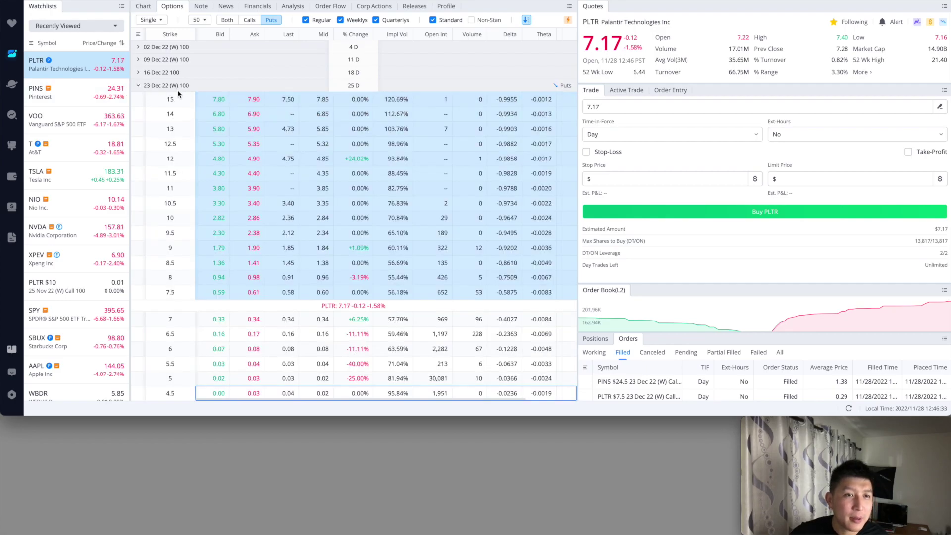
scroll(310, 304, down, 1)
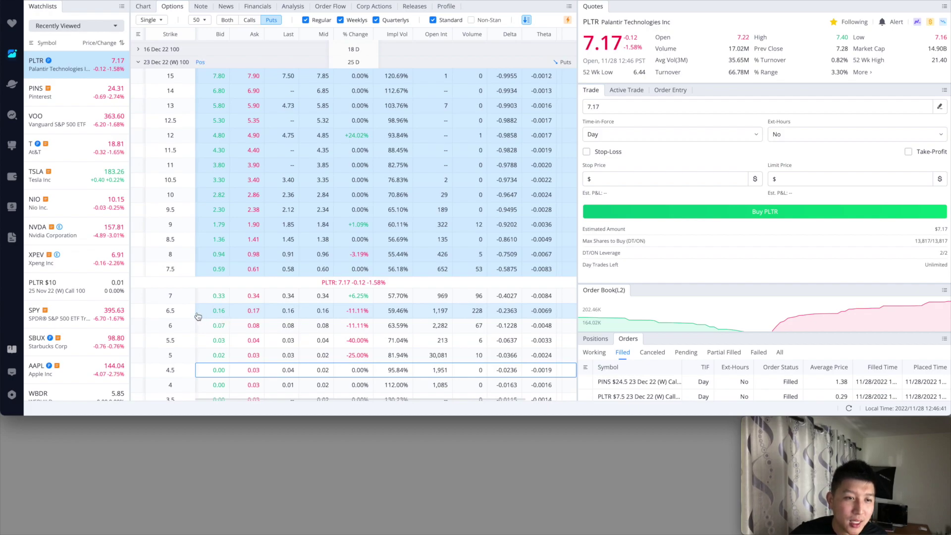
click(554, 311)
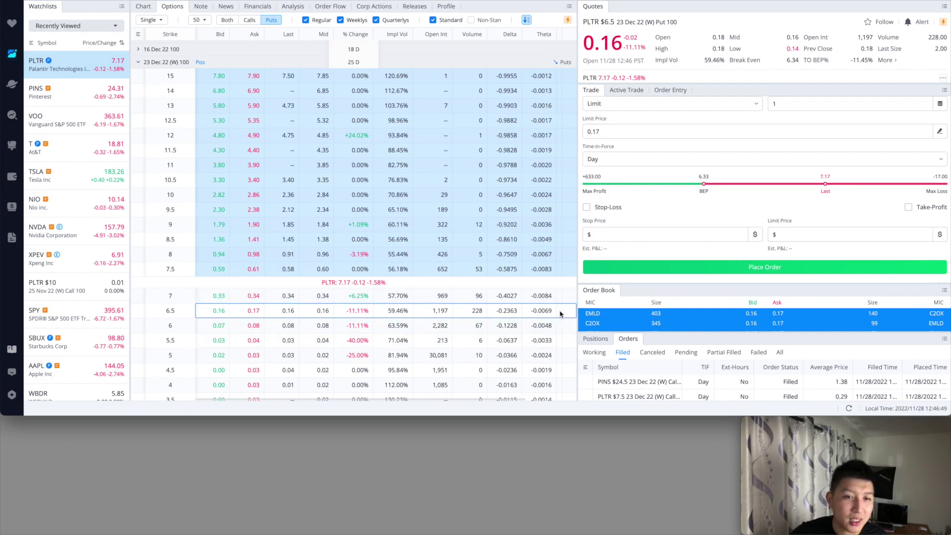
Set the PLTR put order to sell 2 contracts
click(805, 106)
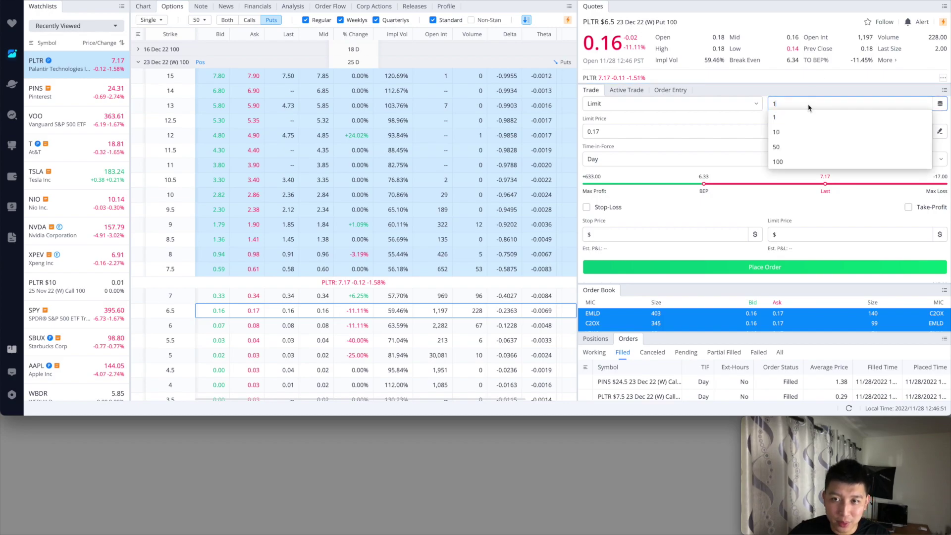
key(BackSpace)
text(2)
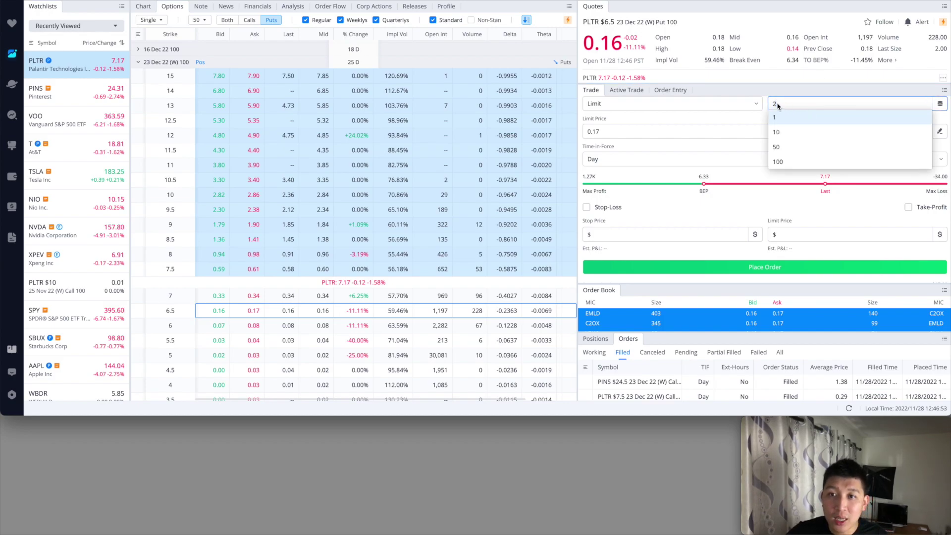
scroll(767, 121, up, 2)
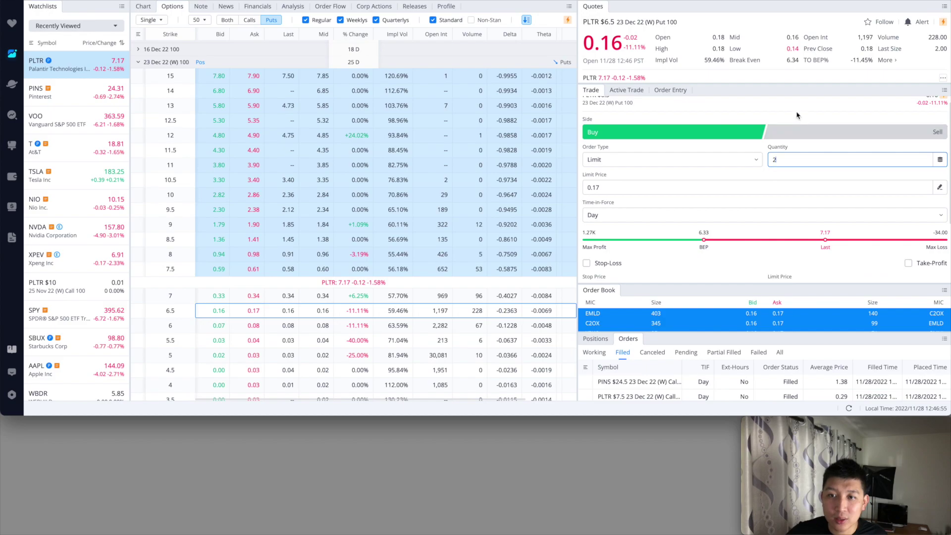
click(835, 133)
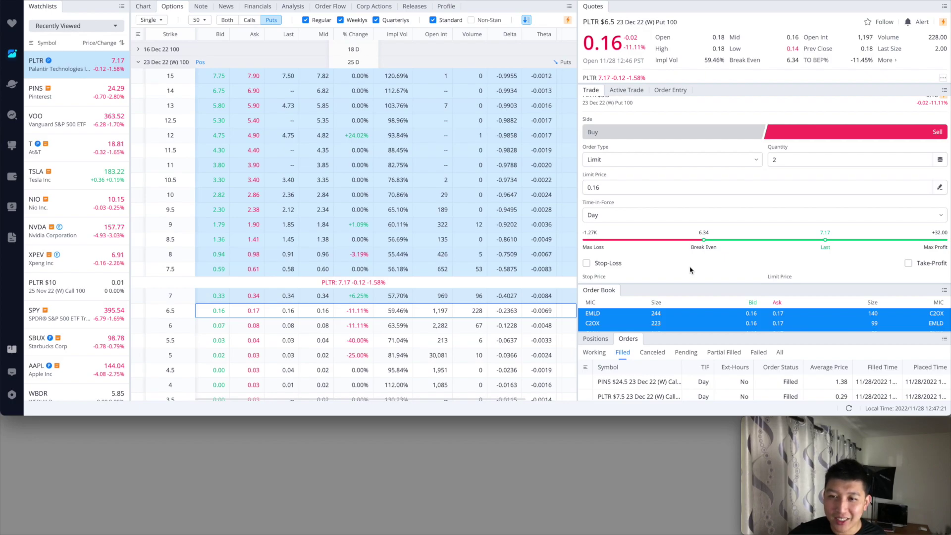
Place and confirm the 2-contract put sale at $0.16 and check it filled
scroll(748, 281, down, 1)
scroll(743, 279, down, 1)
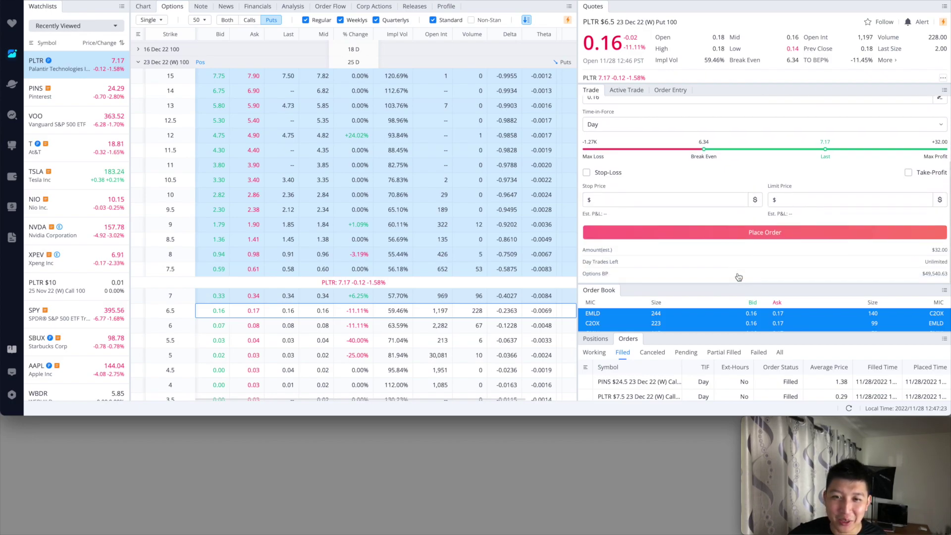
scroll(738, 276, up, 1)
scroll(738, 276, down, 1)
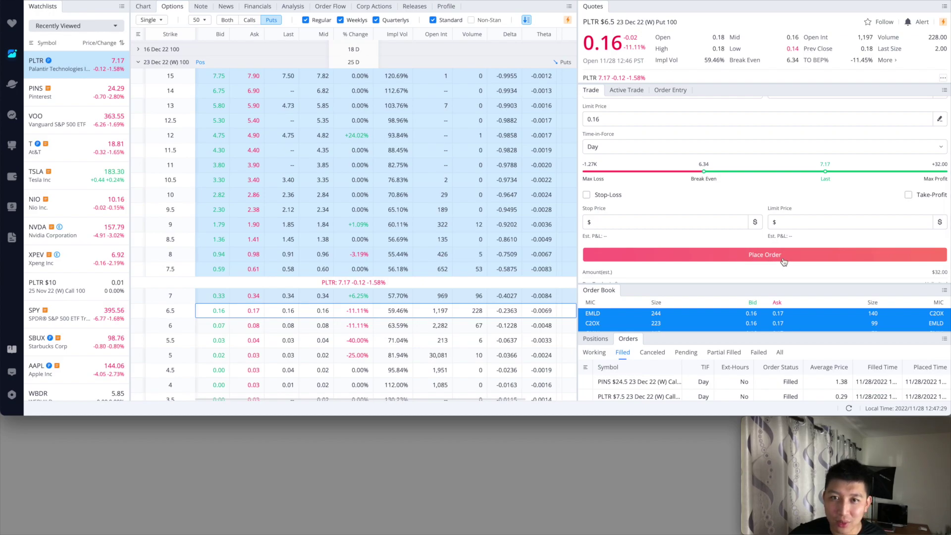
scroll(783, 260, up, 1)
scroll(782, 256, down, 2)
click(769, 235)
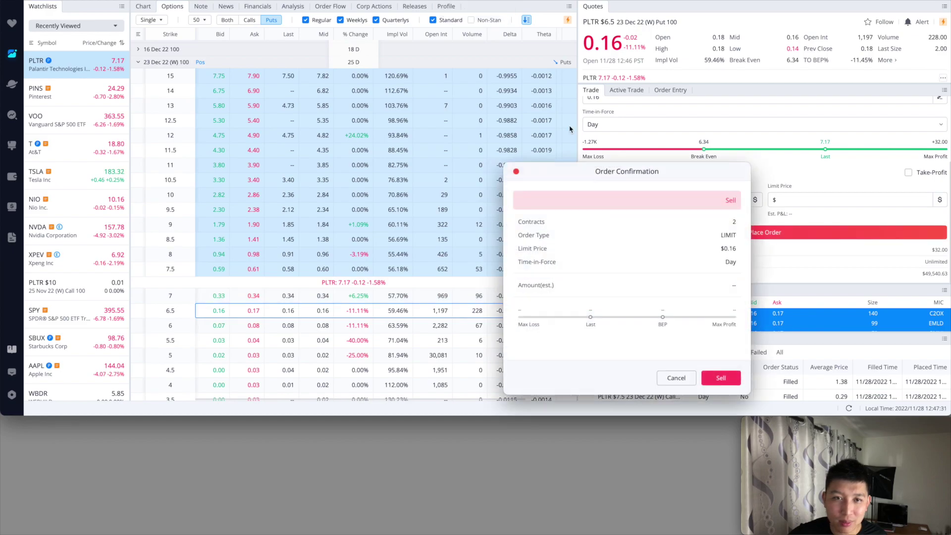
click(726, 397)
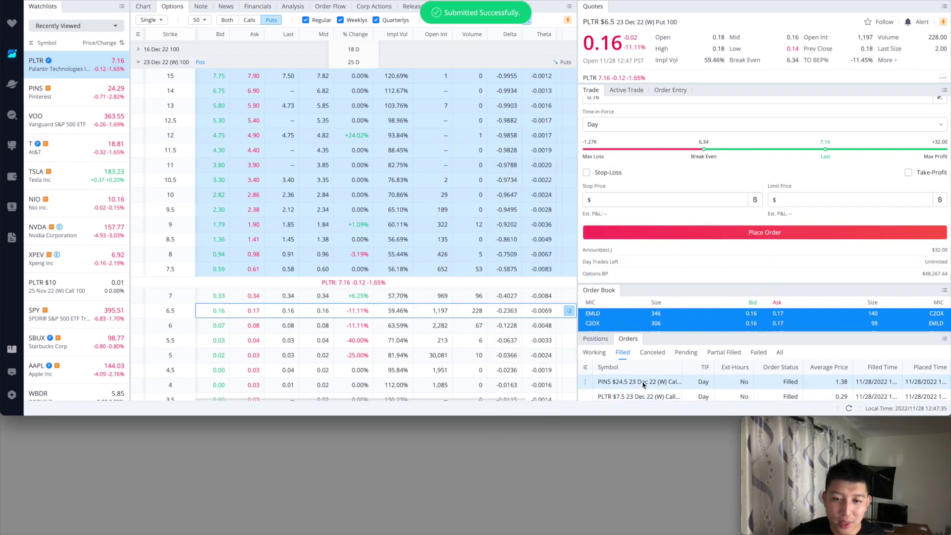
click(625, 353)
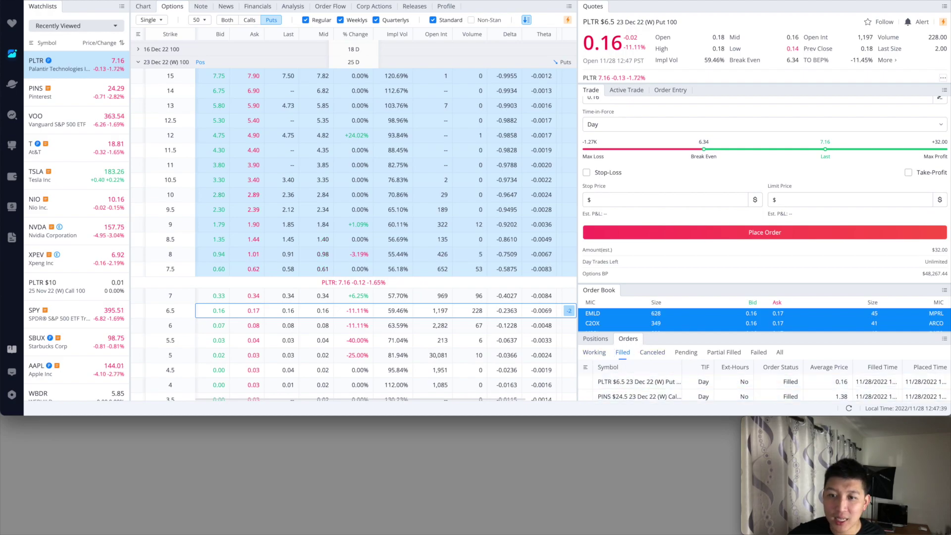
key(super+Tab)
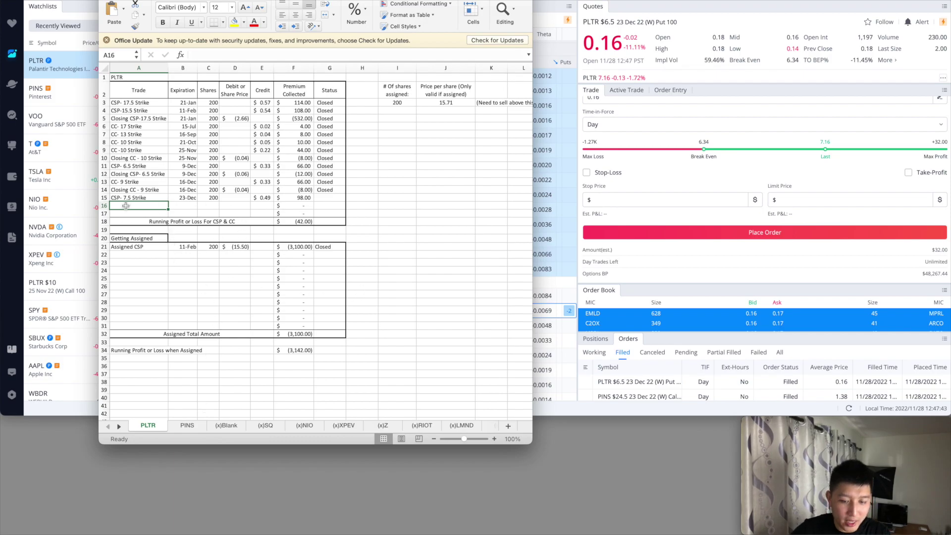
Correct the row 15 trade label to 'CC- 7.5 Strike'
text(C)
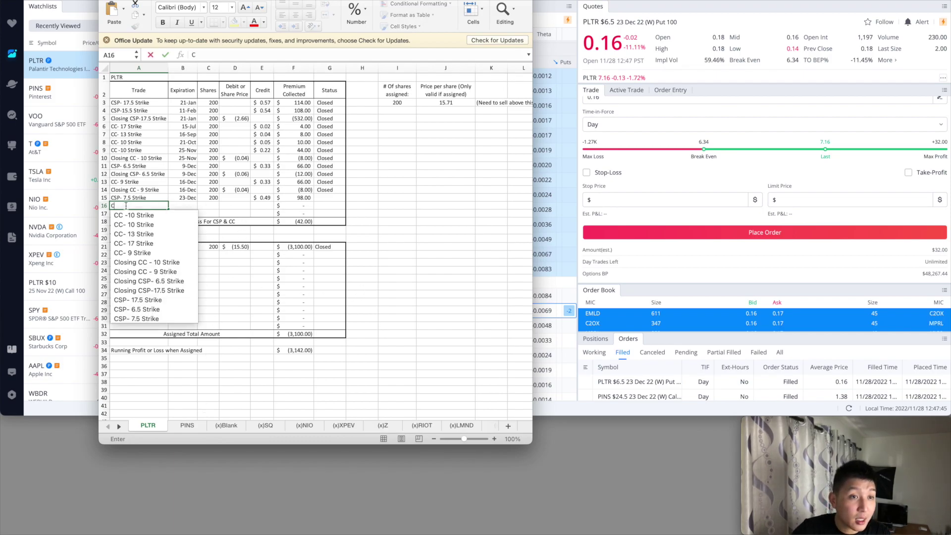
text(SP-)
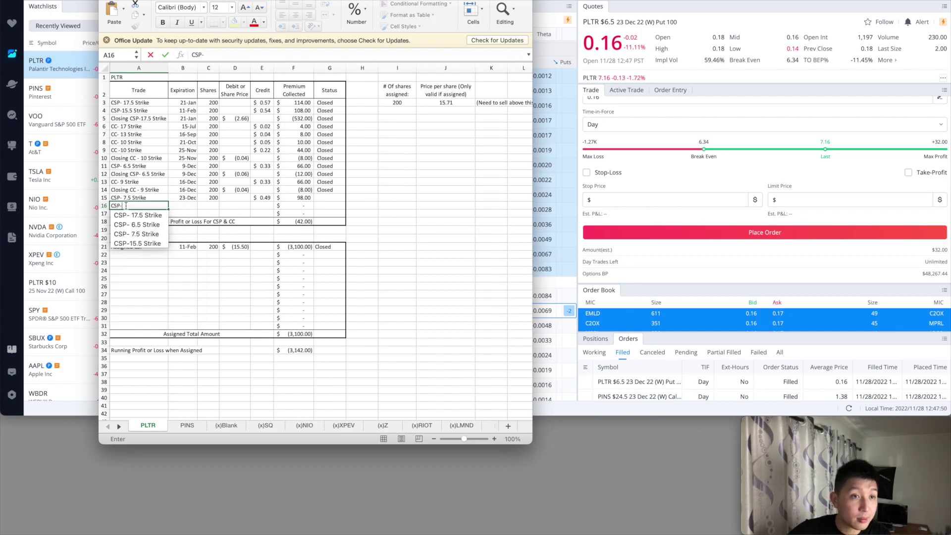
click(138, 198)
click(194, 54)
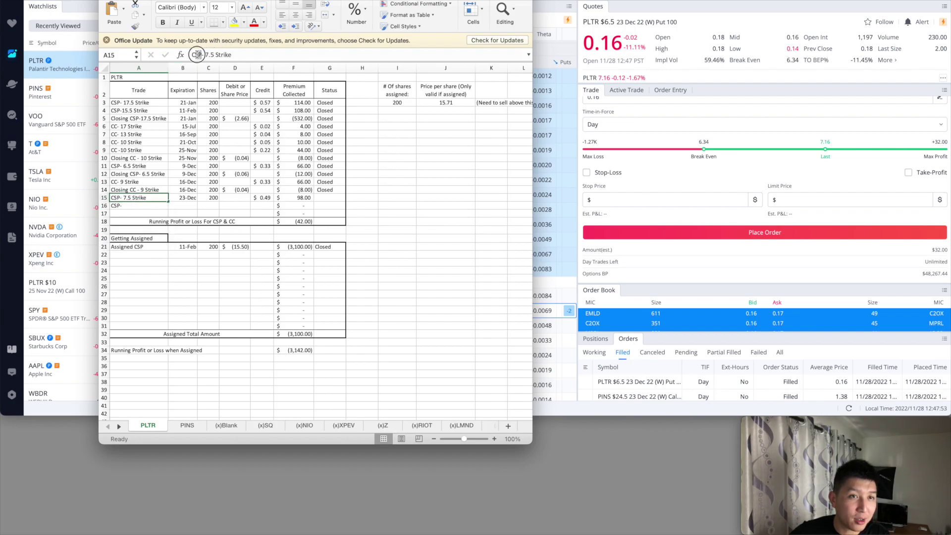
key(Delete)
key(Delete)
text(C)
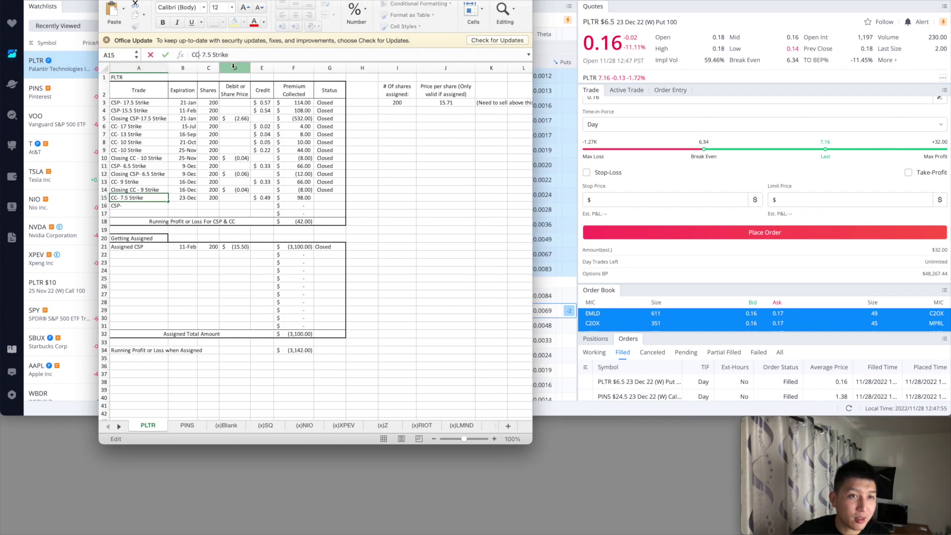
key(Return)
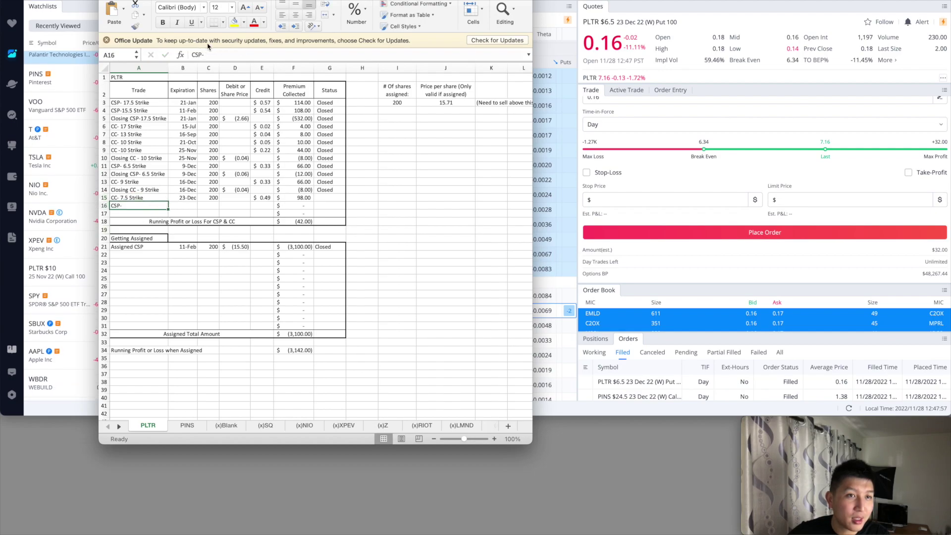
Enter CSP- 6.5 Strike, 12/23, 200 shares and 0.16 credit across row 16
click(212, 53)
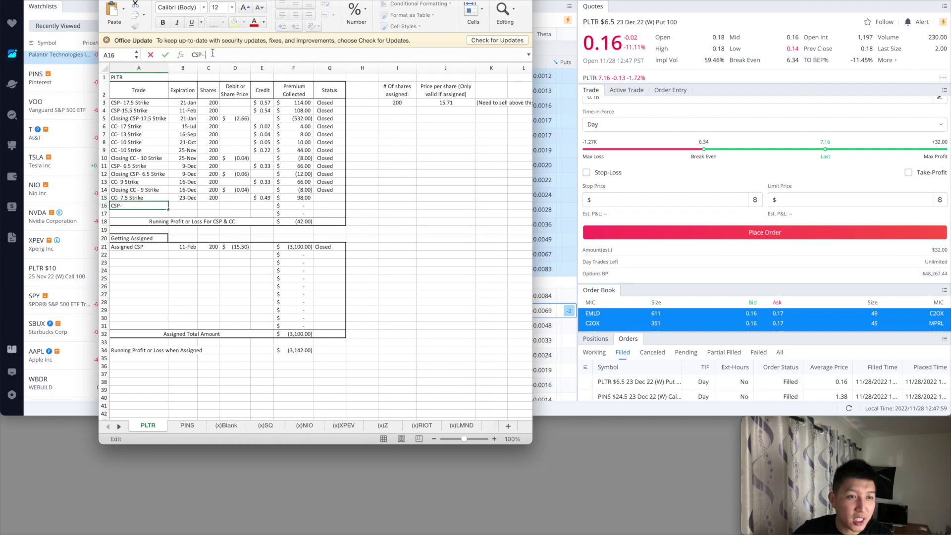
drag(312, 3, 681, 3)
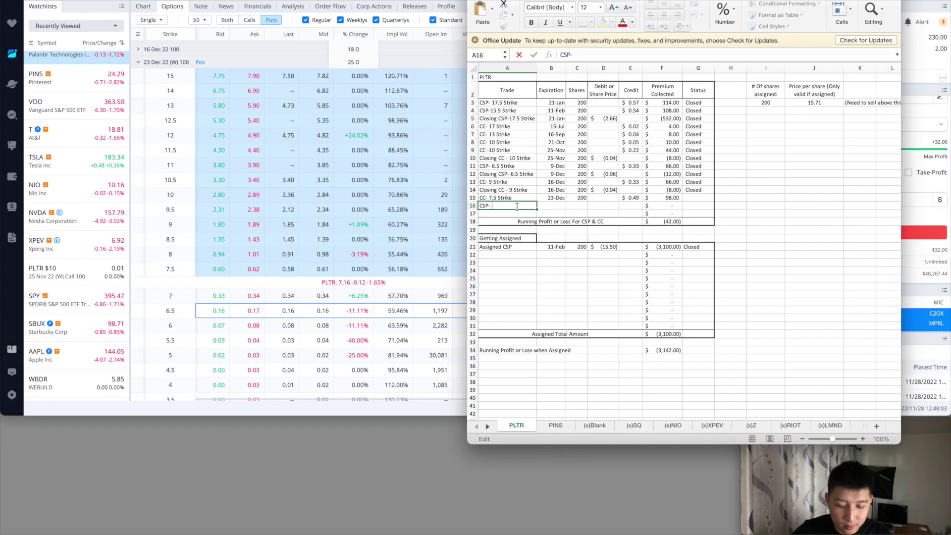
text(6.5 Strike)
key(Tab)
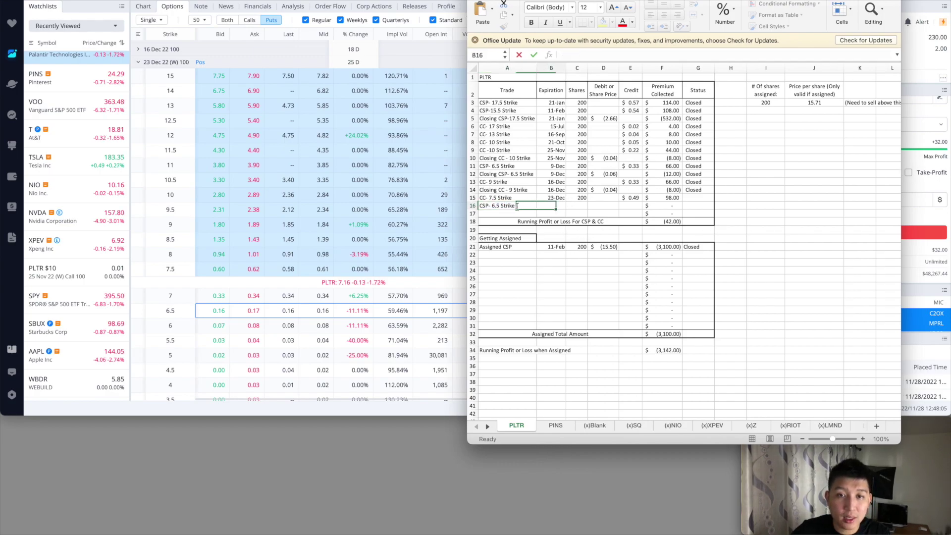
text(12/23)
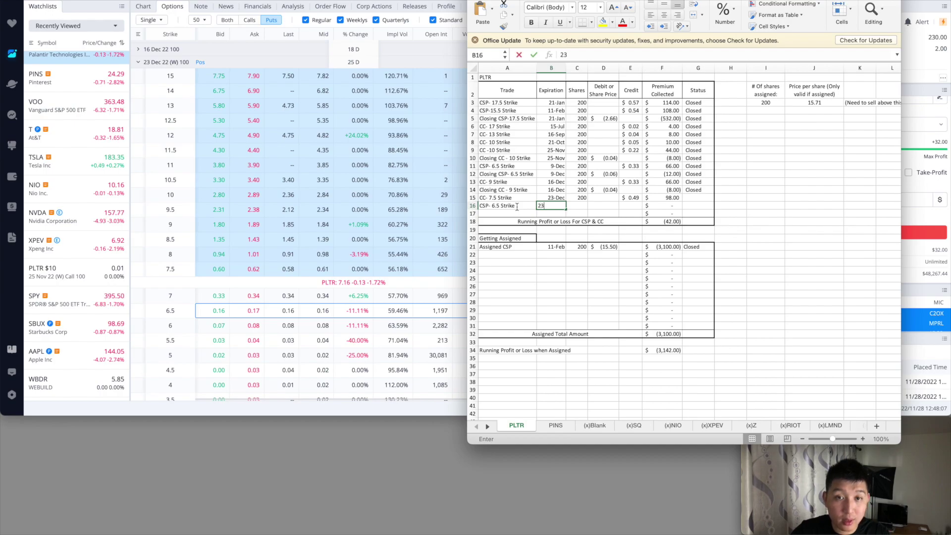
key(Tab)
text(200)
key(Tab)
key(Tab)
text(0.16)
key(Return)
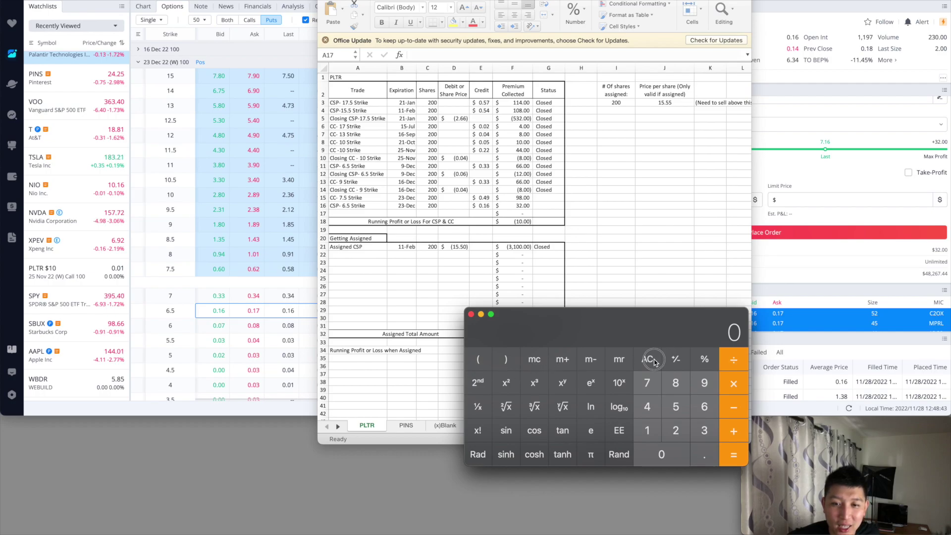
Add the 98 and 32 PLTR premiums in Calculator for 130
click(703, 386)
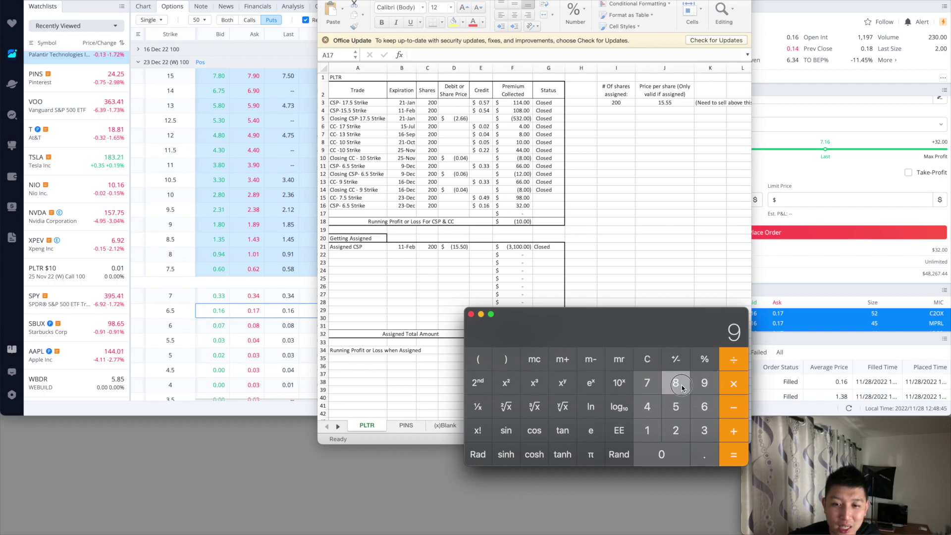
click(675, 384)
click(735, 431)
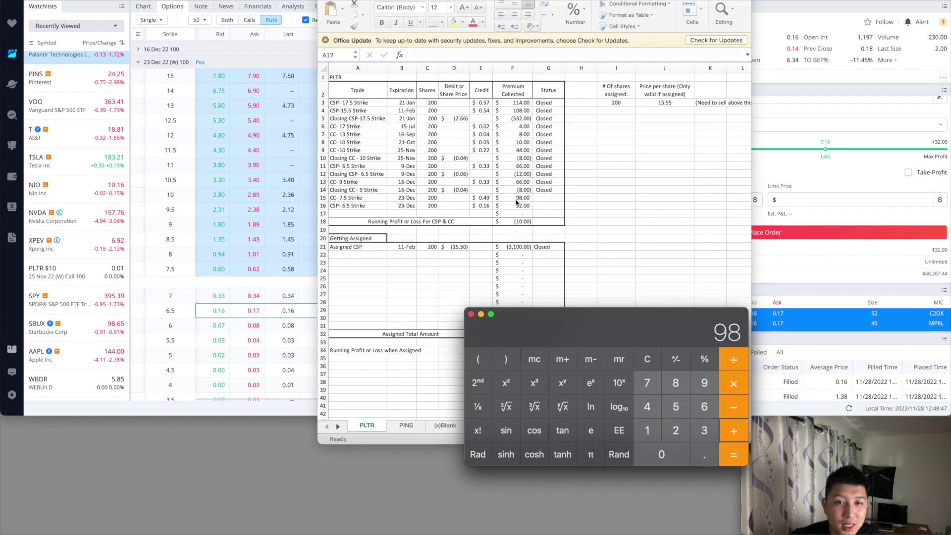
click(690, 434)
click(686, 435)
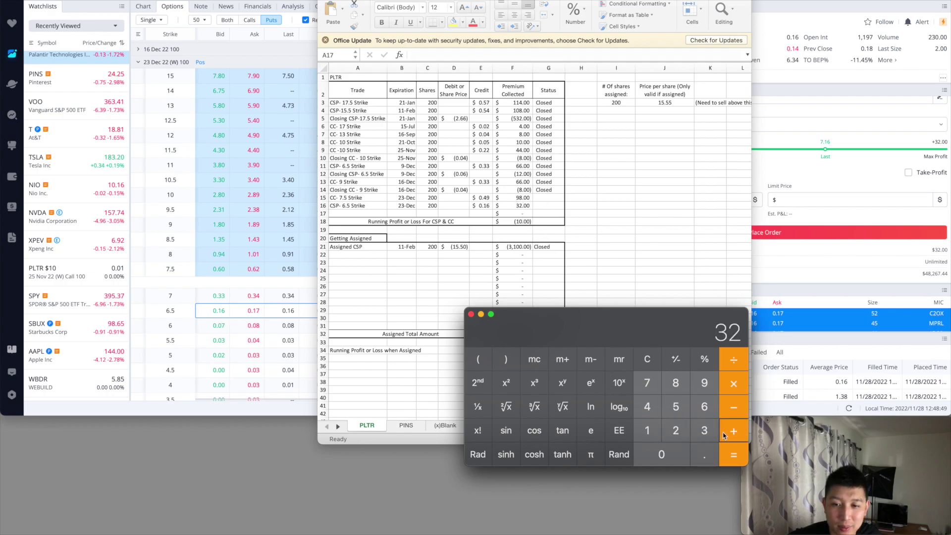
click(734, 431)
Add the 552 PINS premium from the PINS sheet to reach 682
drag(636, 315, 950, 304)
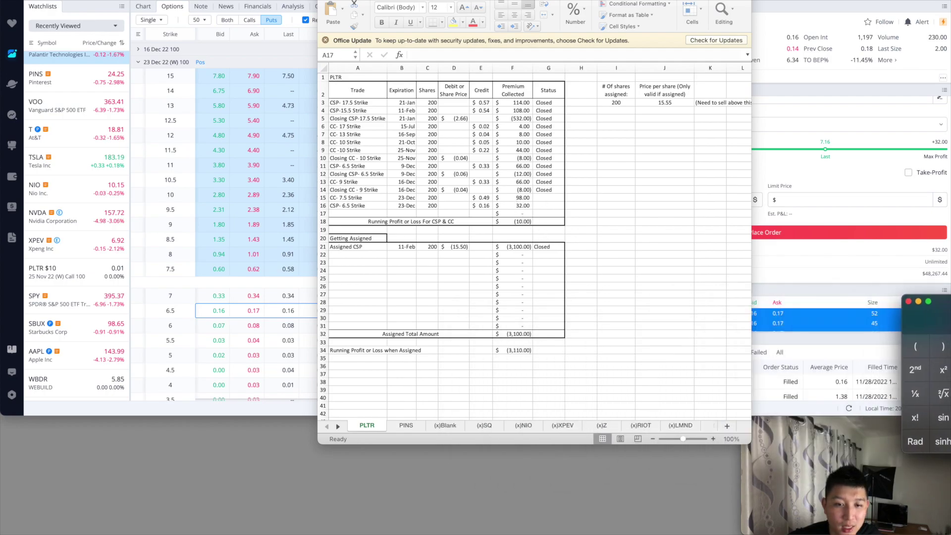
click(406, 425)
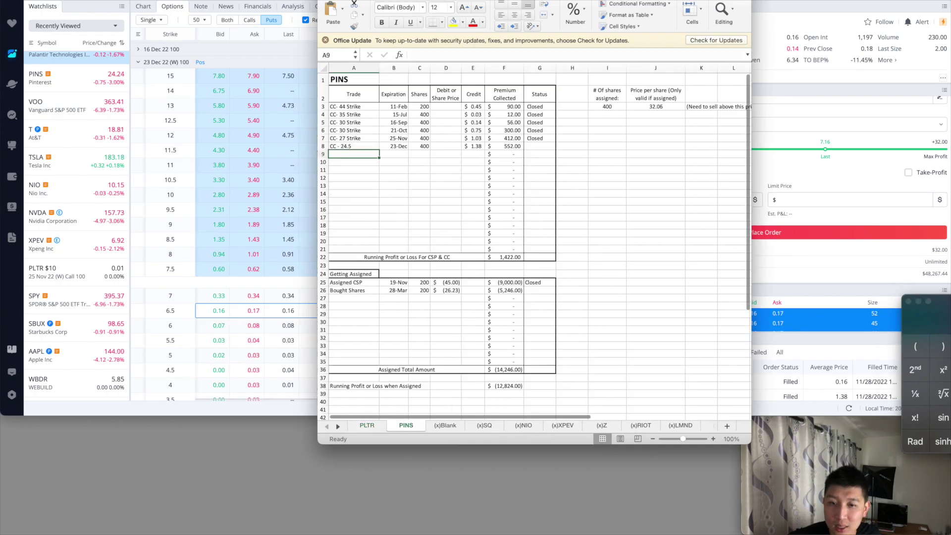
drag(945, 318, 594, 286)
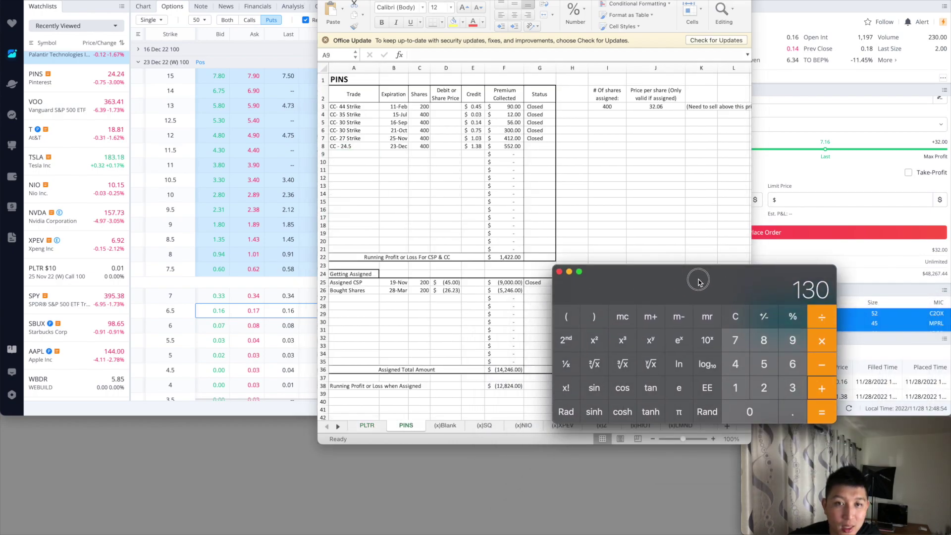
click(767, 366)
click(768, 369)
click(765, 389)
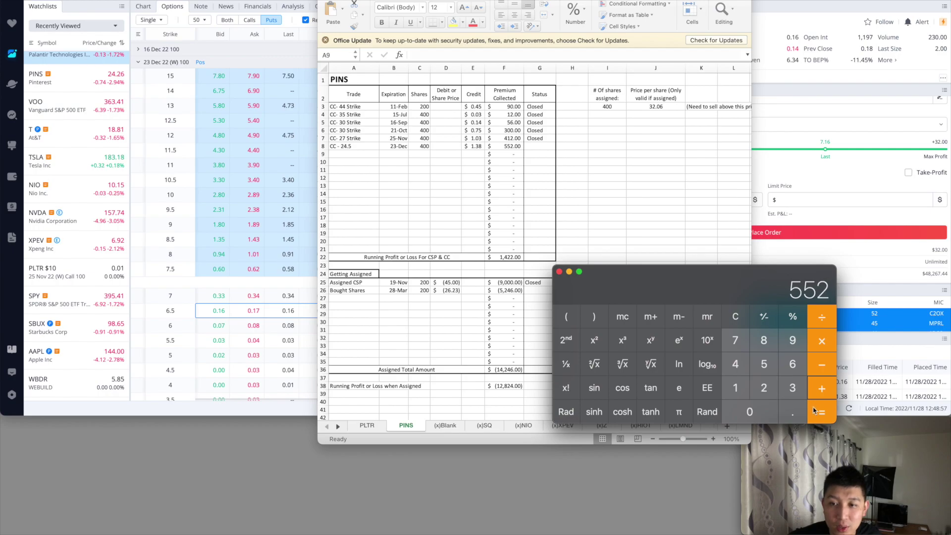
click(822, 389)
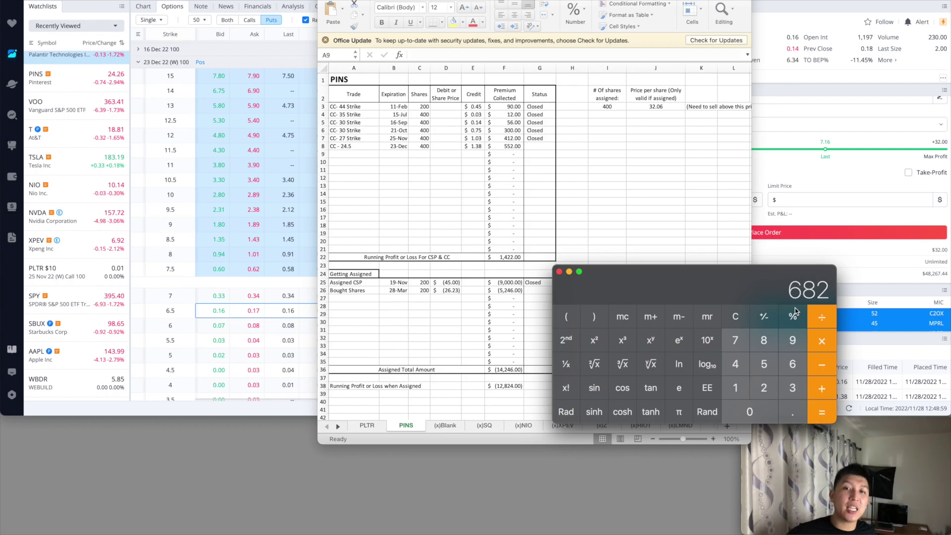